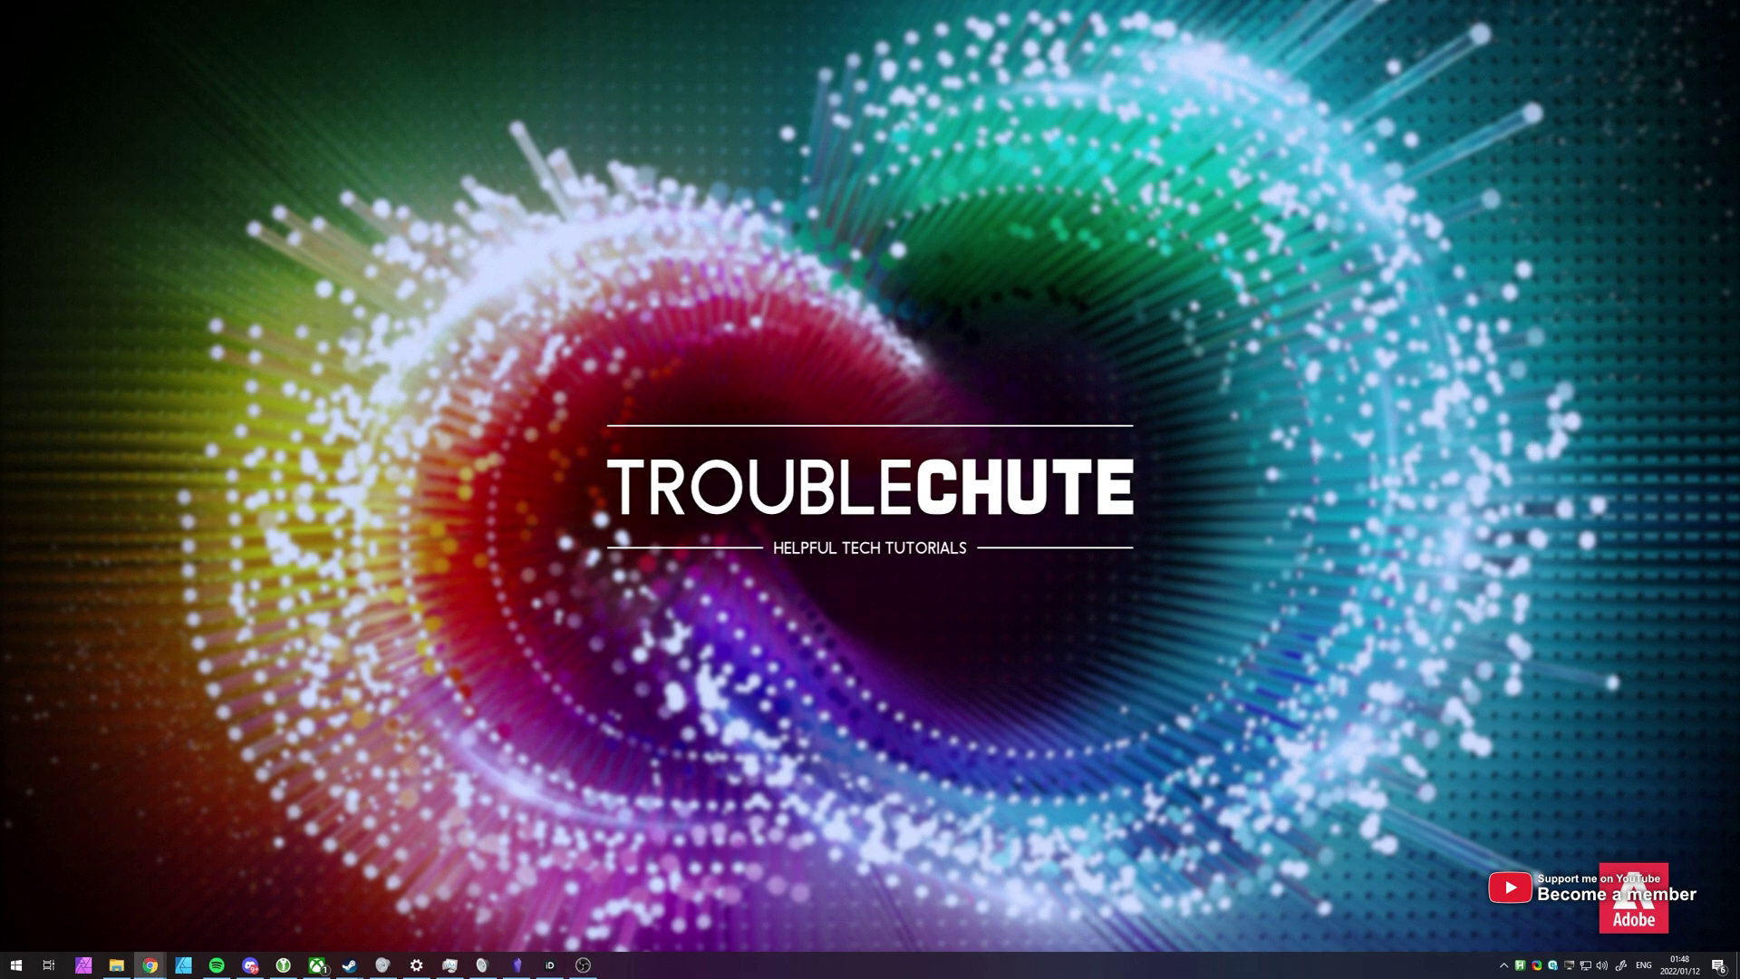
left_click(150, 965)
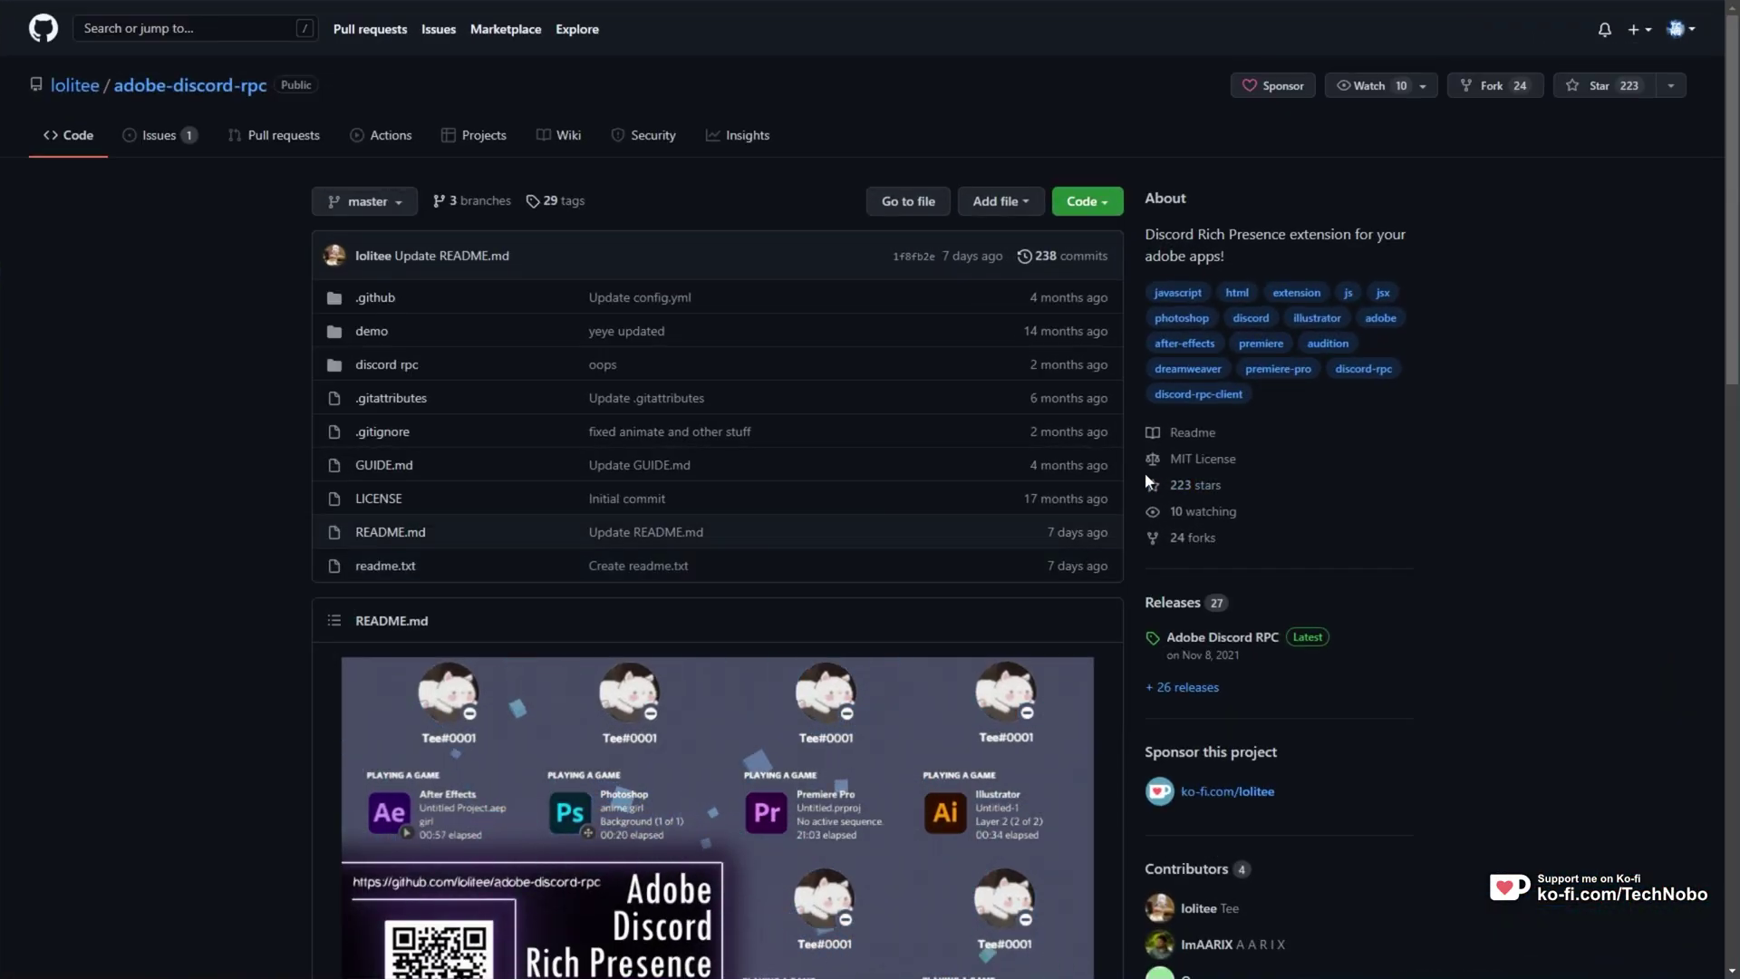
scroll(1145, 475, "down", 10)
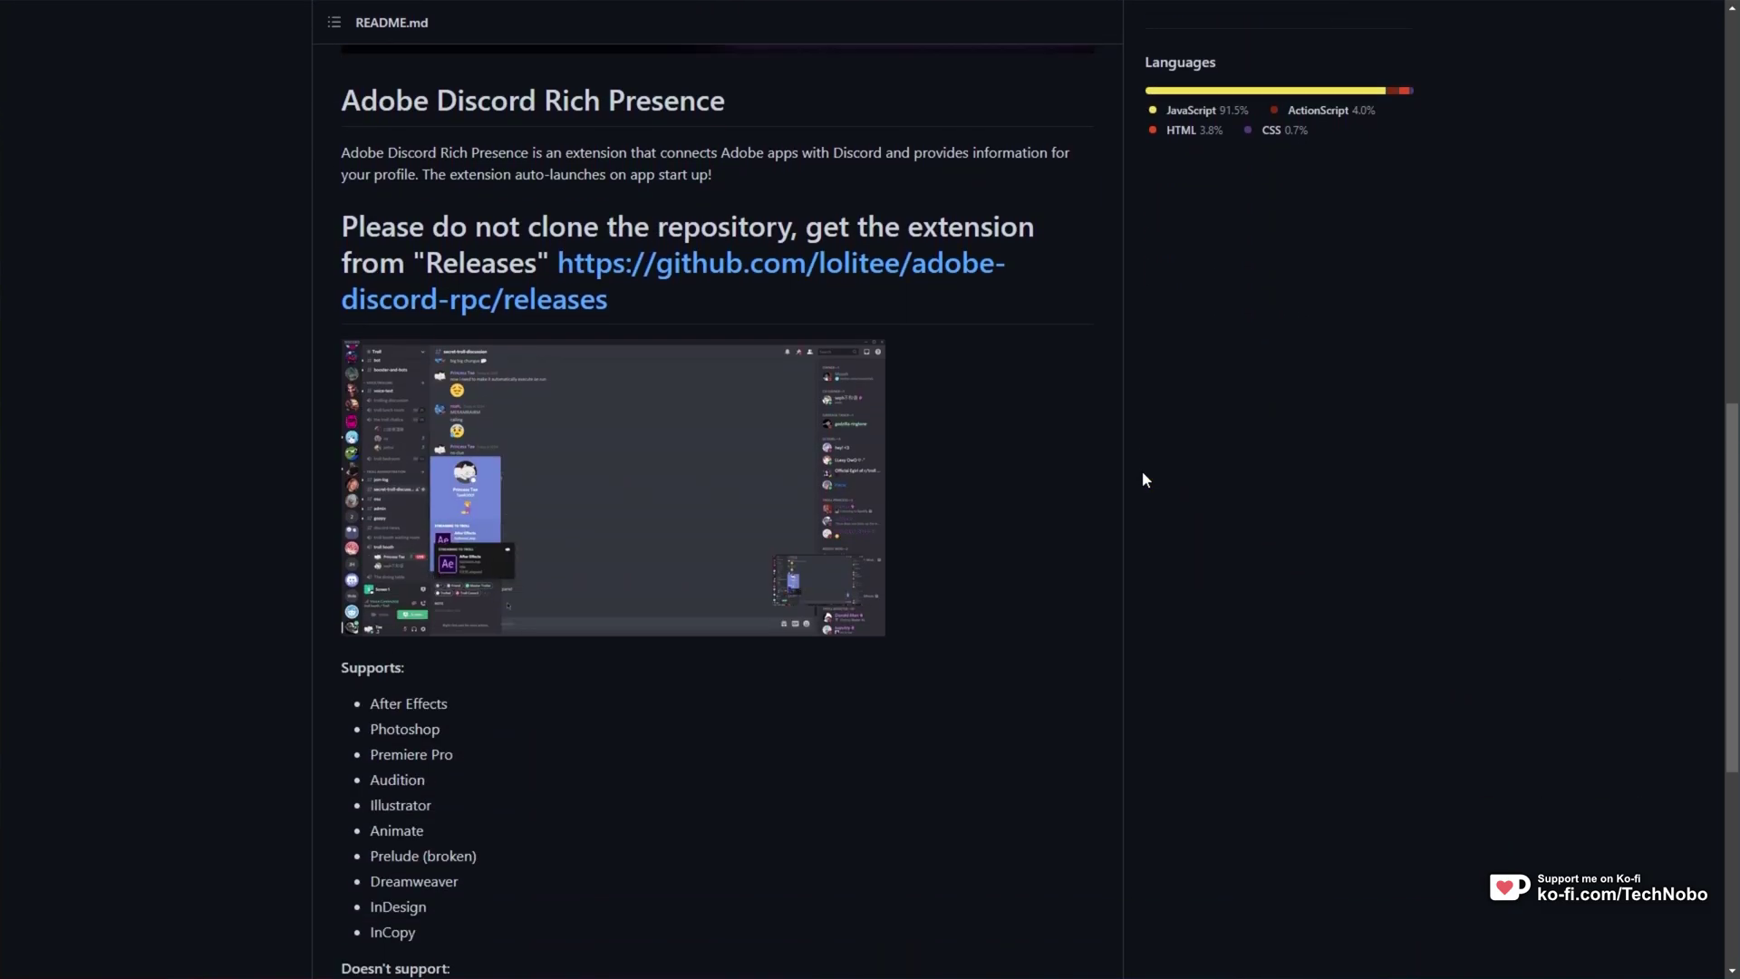
scroll(1145, 479, "down", 3)
left_click_drag(338, 338, 548, 646)
left_click(548, 641)
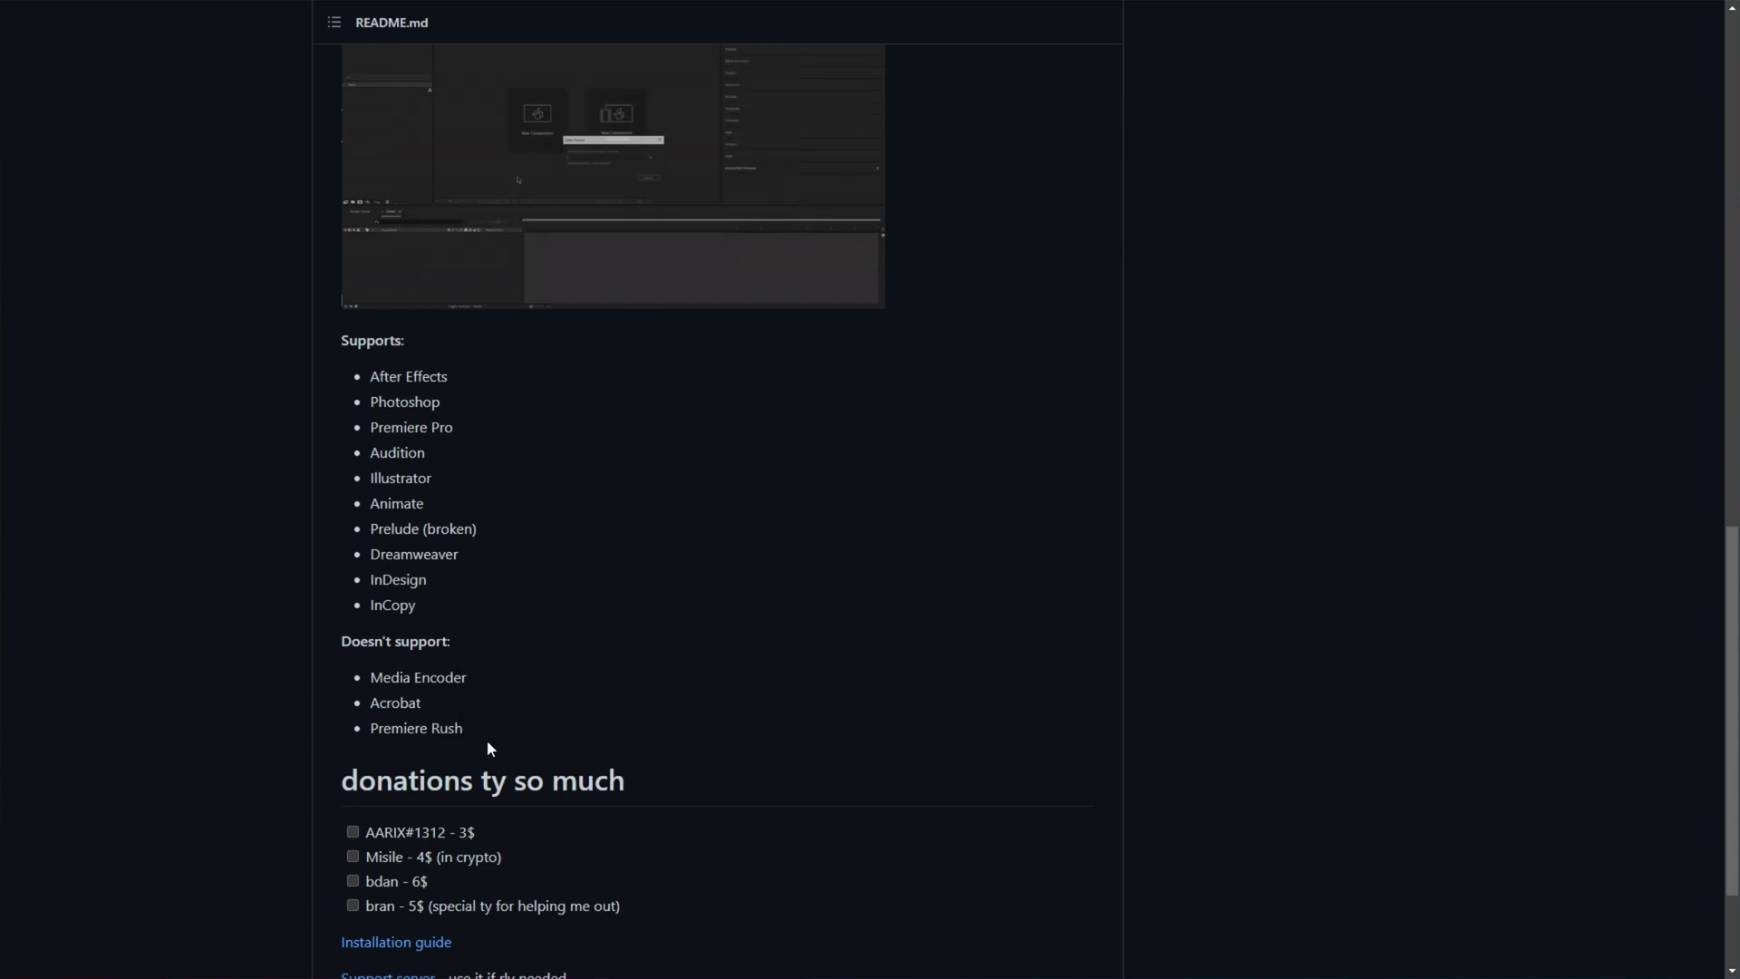
left_click_drag(487, 737, 356, 685)
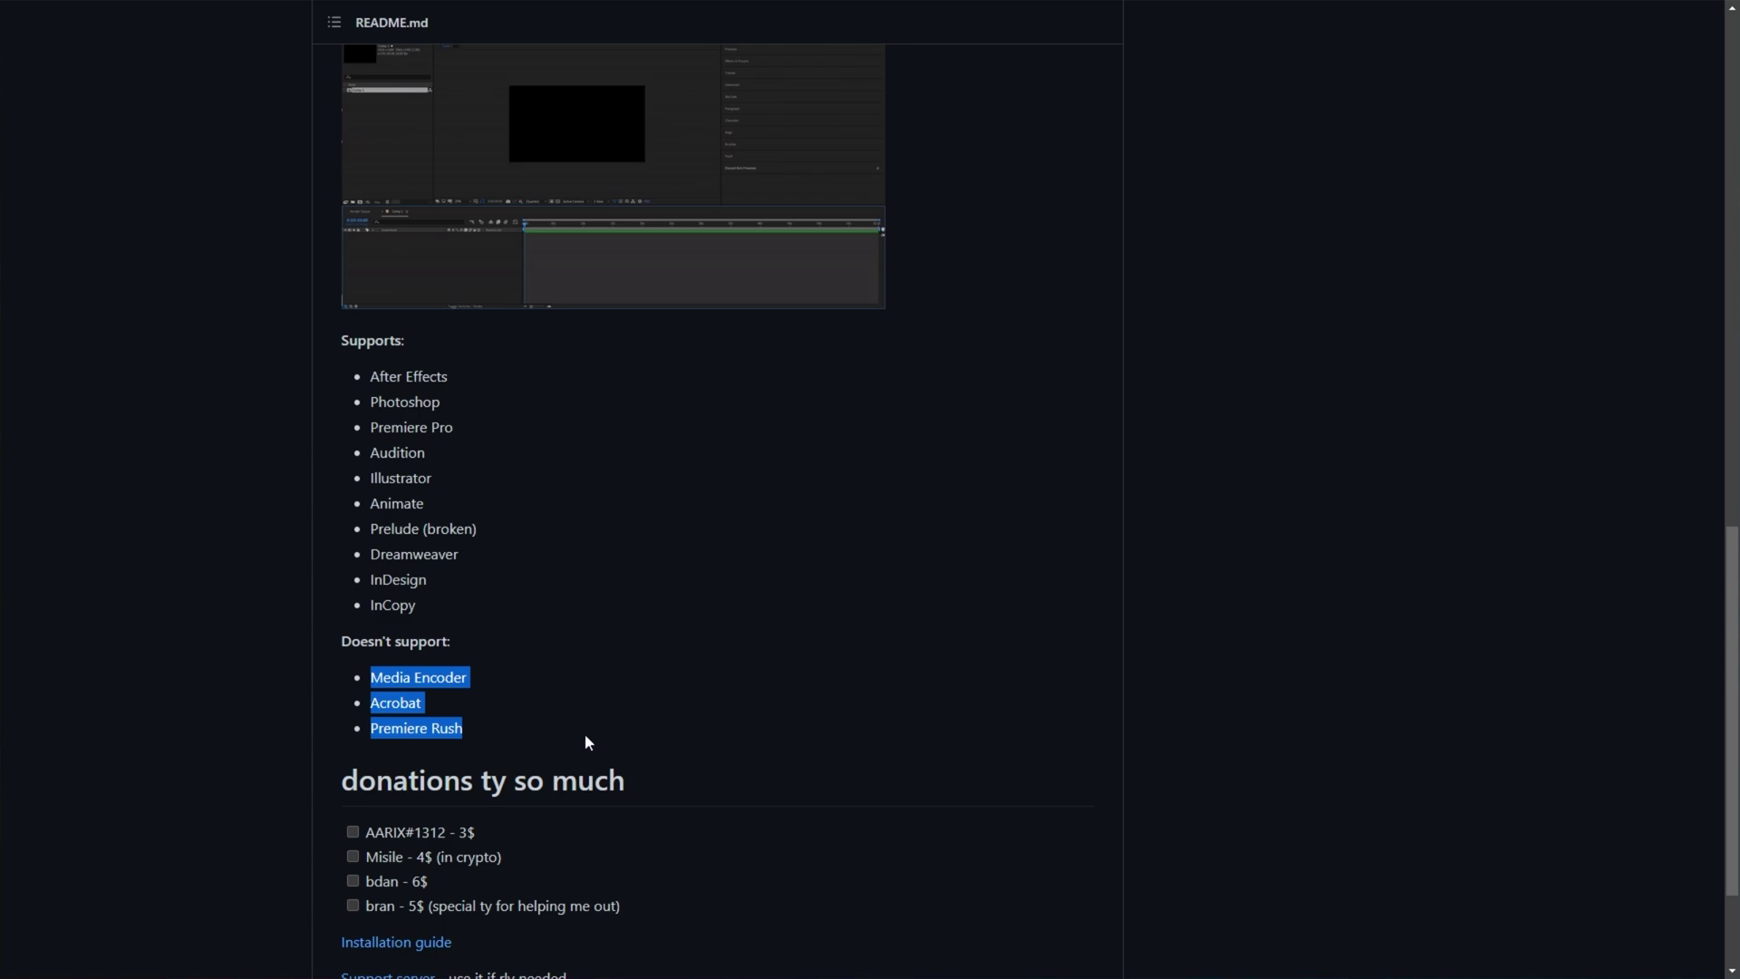
left_click_drag(585, 733, 311, 731)
left_click_drag(537, 696, 368, 685)
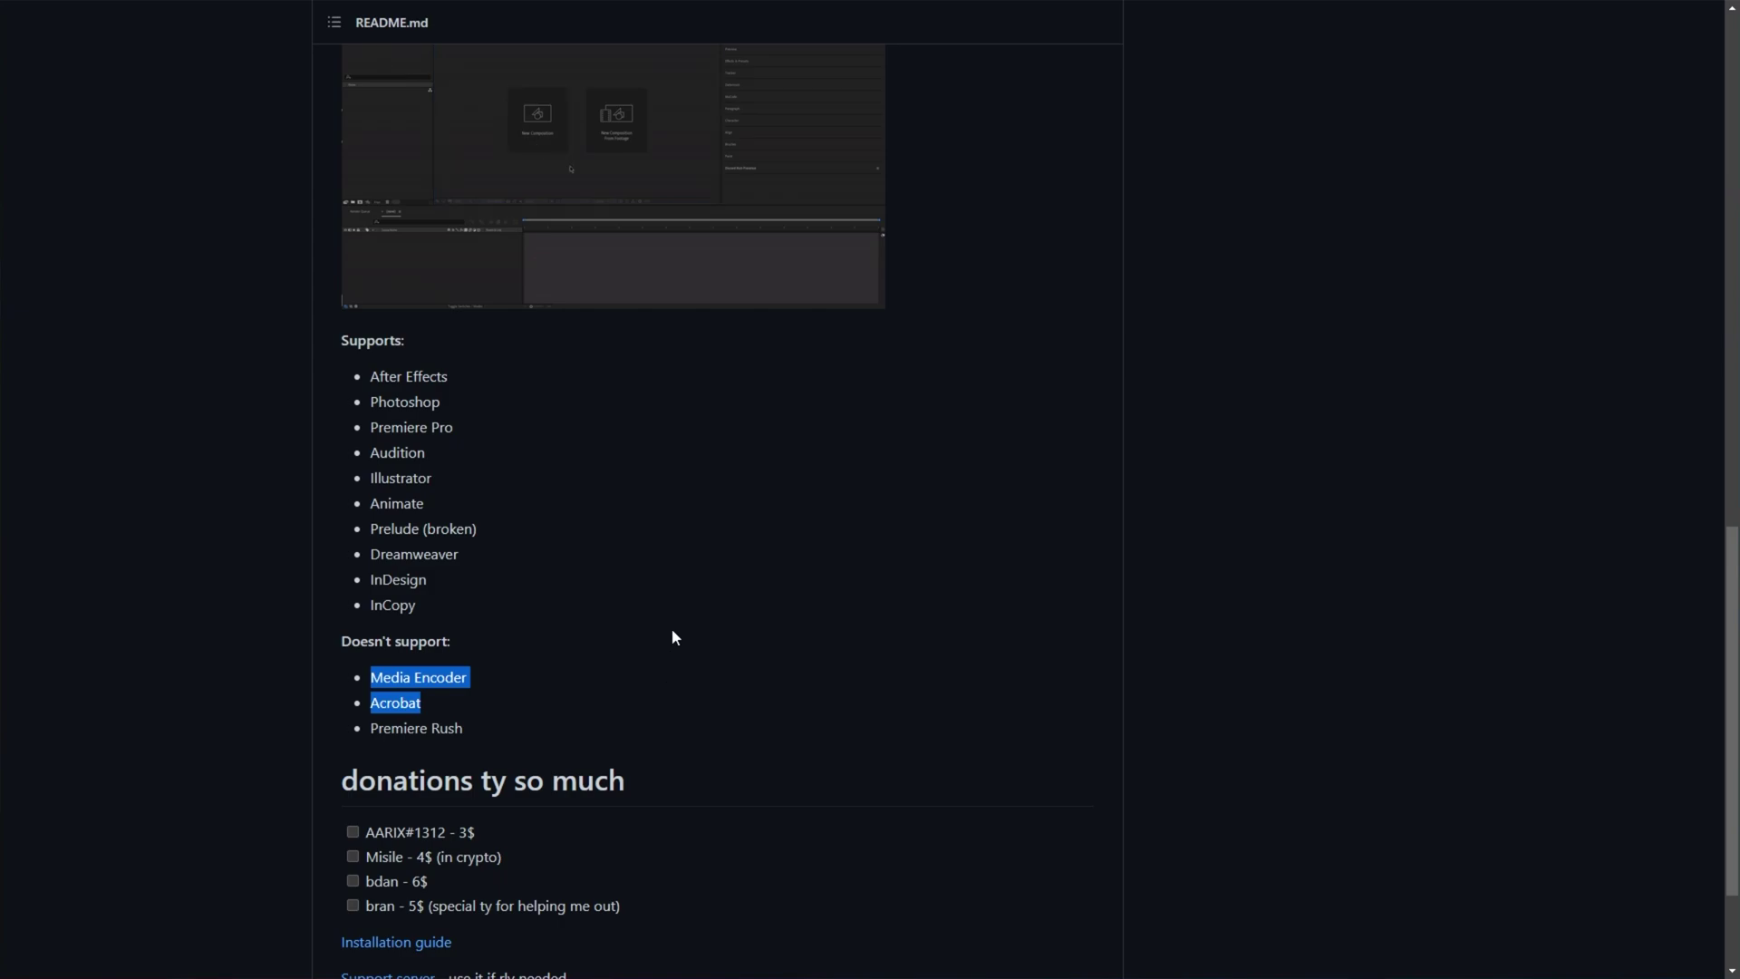
left_click_drag(478, 383, 531, 607)
left_click(531, 607)
scroll(580, 595, "up", 5)
scroll(900, 532, "up", 5)
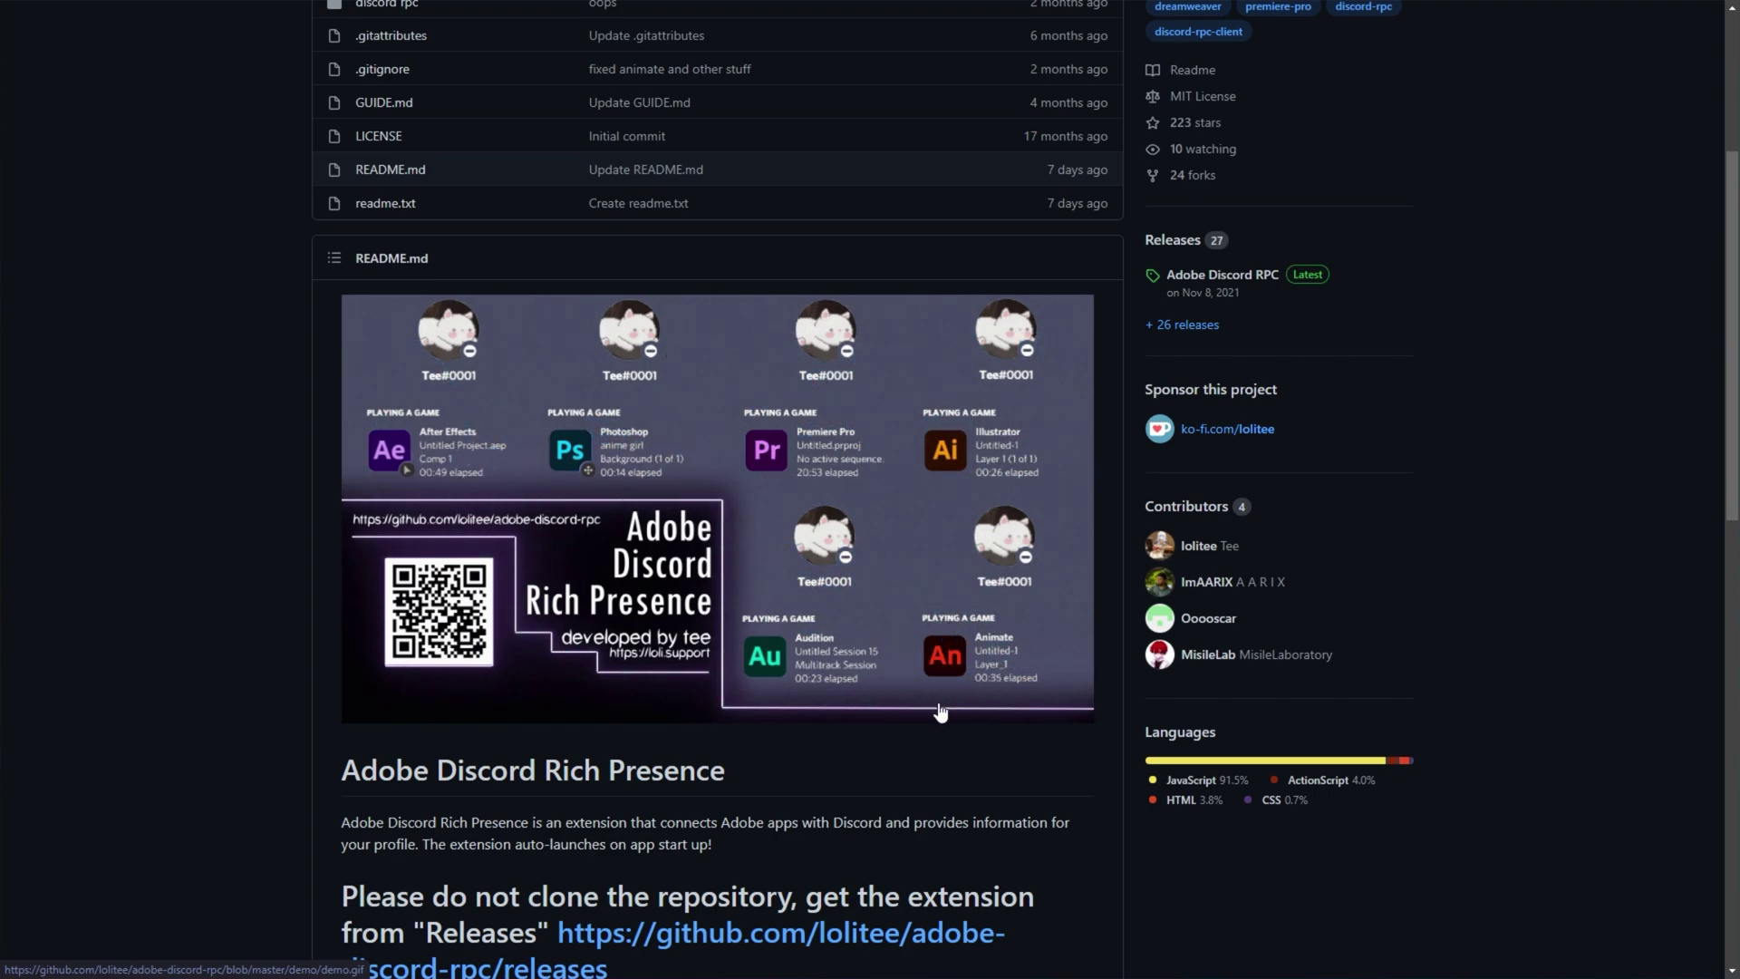
scroll(939, 712, "up", 4)
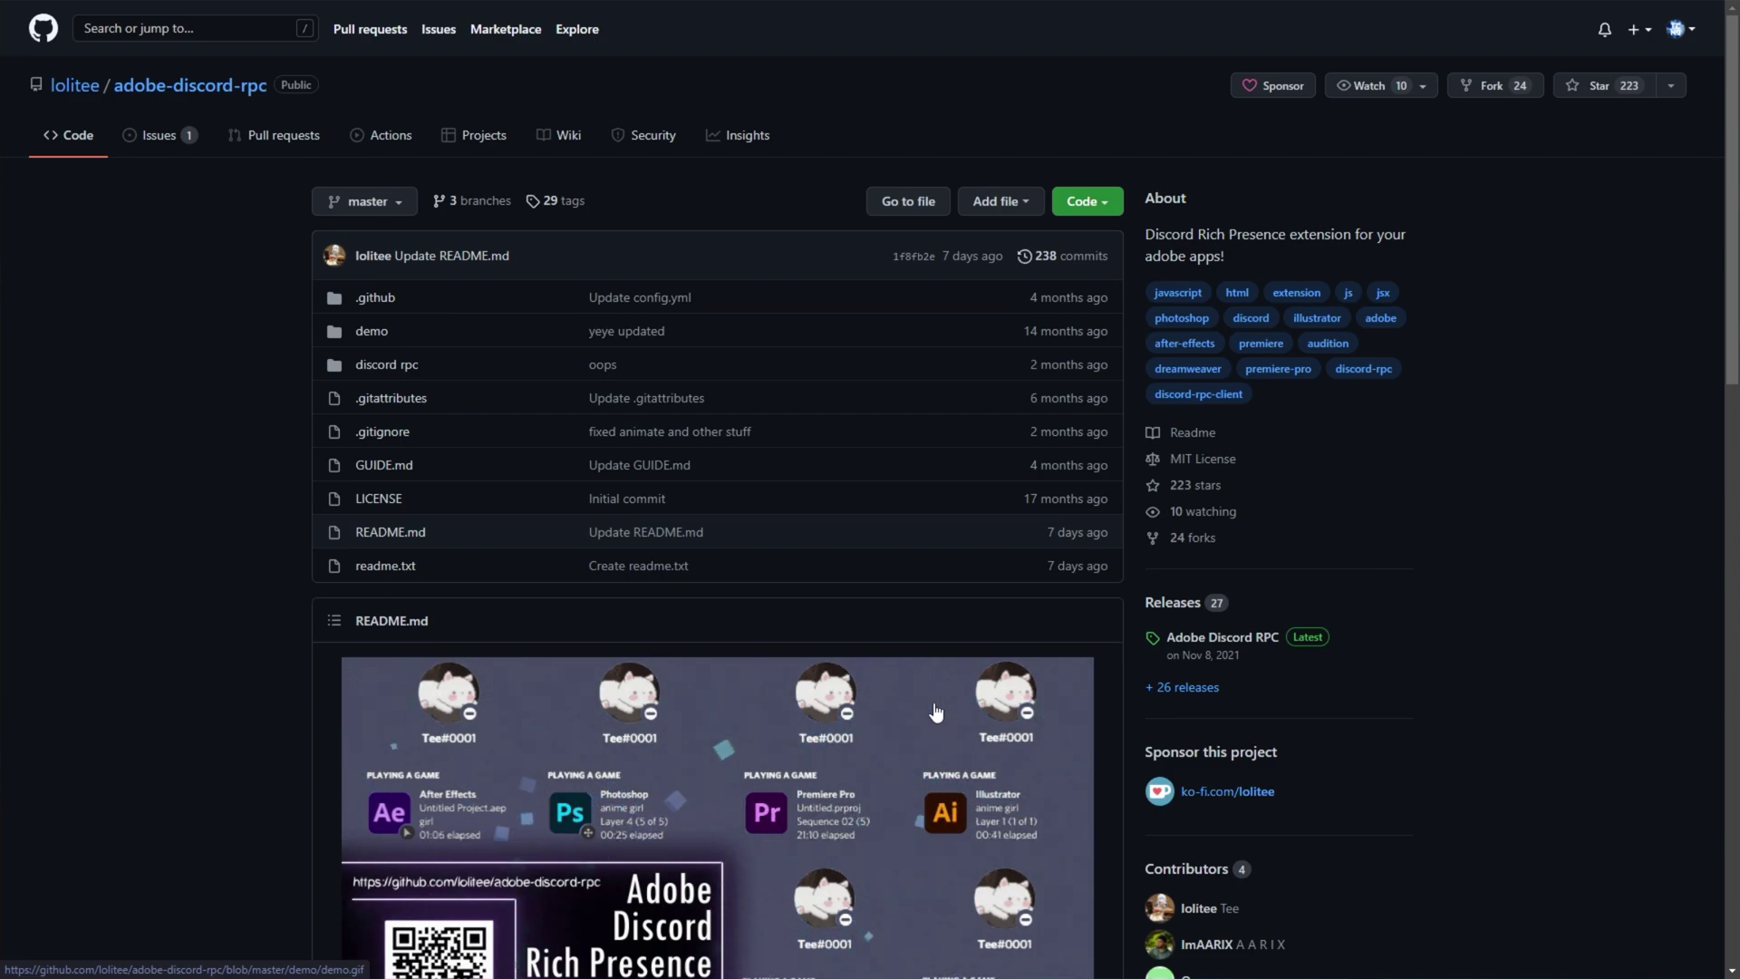
Step: Open the Adobe Discord RPC repository's Releases list from the GitHub sidebar
scroll(893, 642, "down", 7)
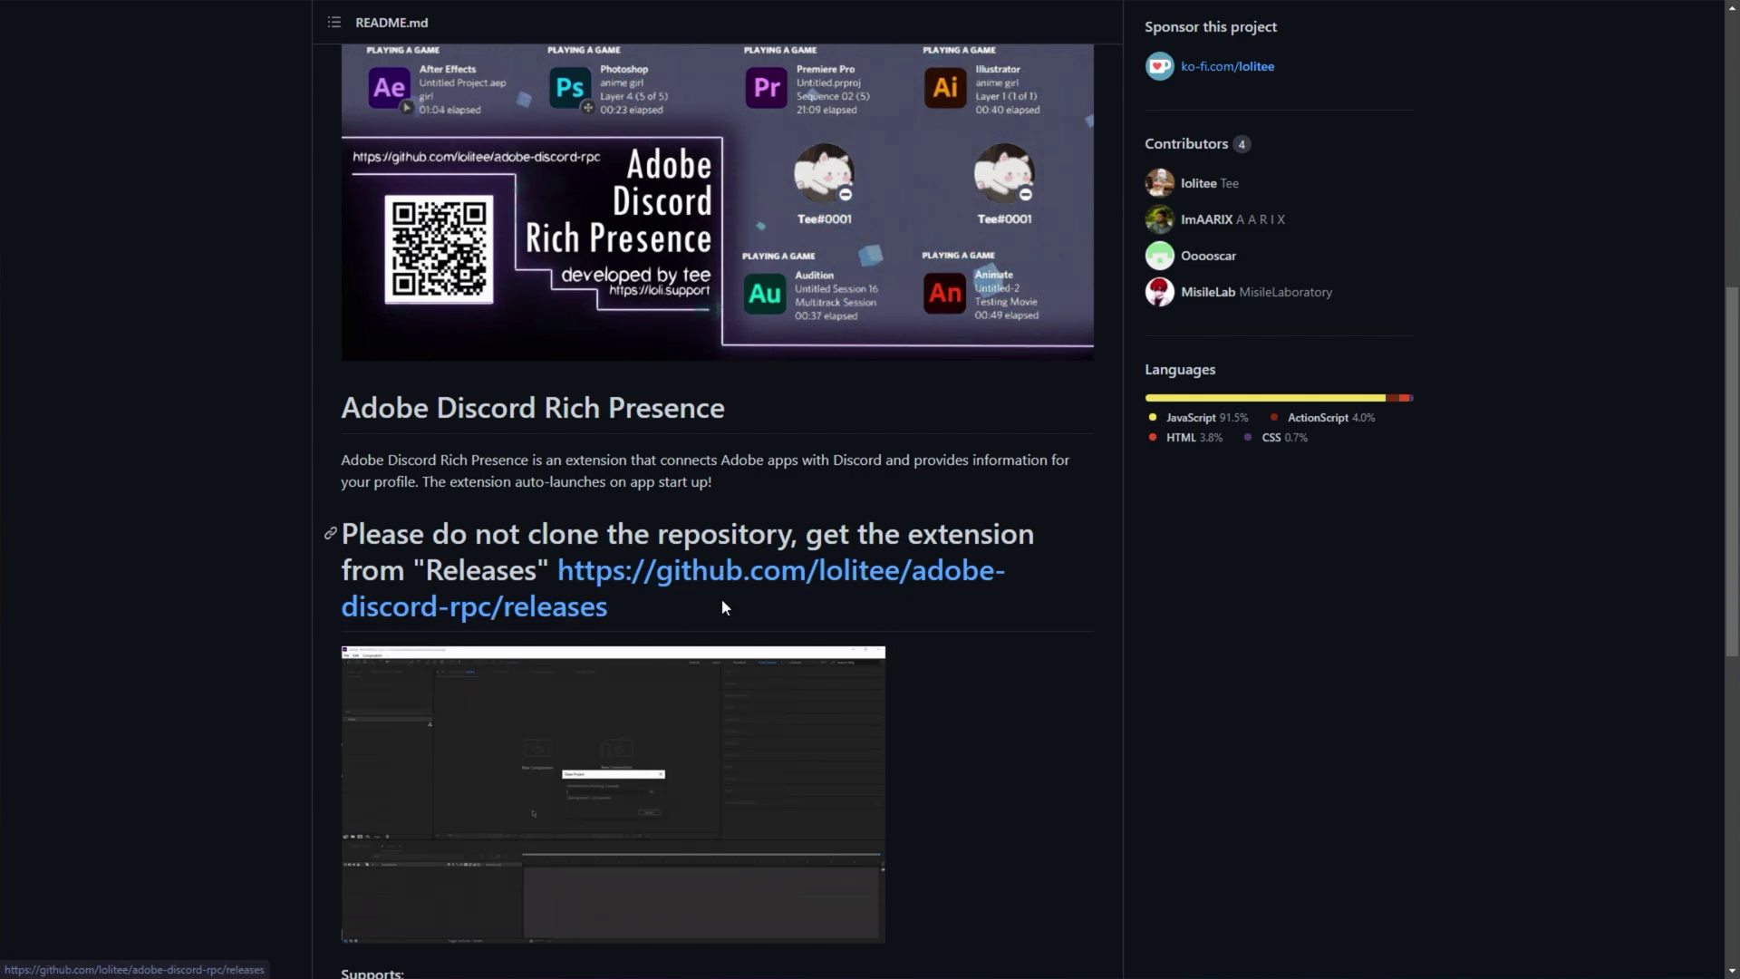
right_click(706, 576)
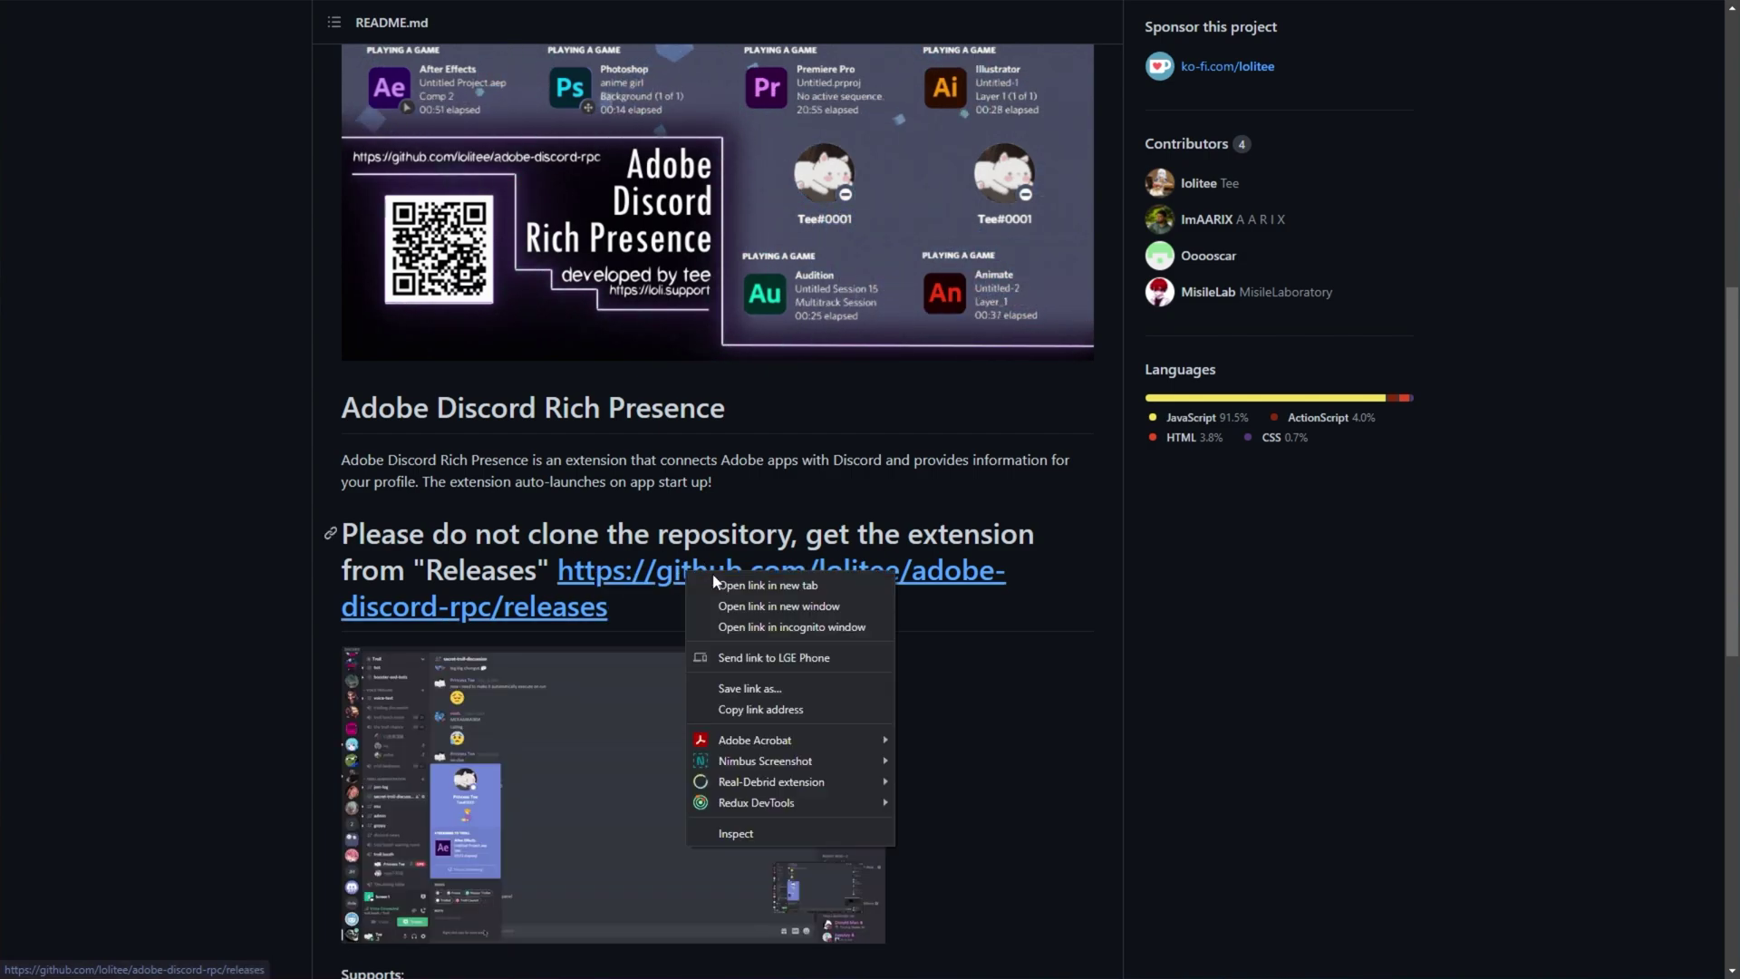
scroll(1069, 562, "up", 8)
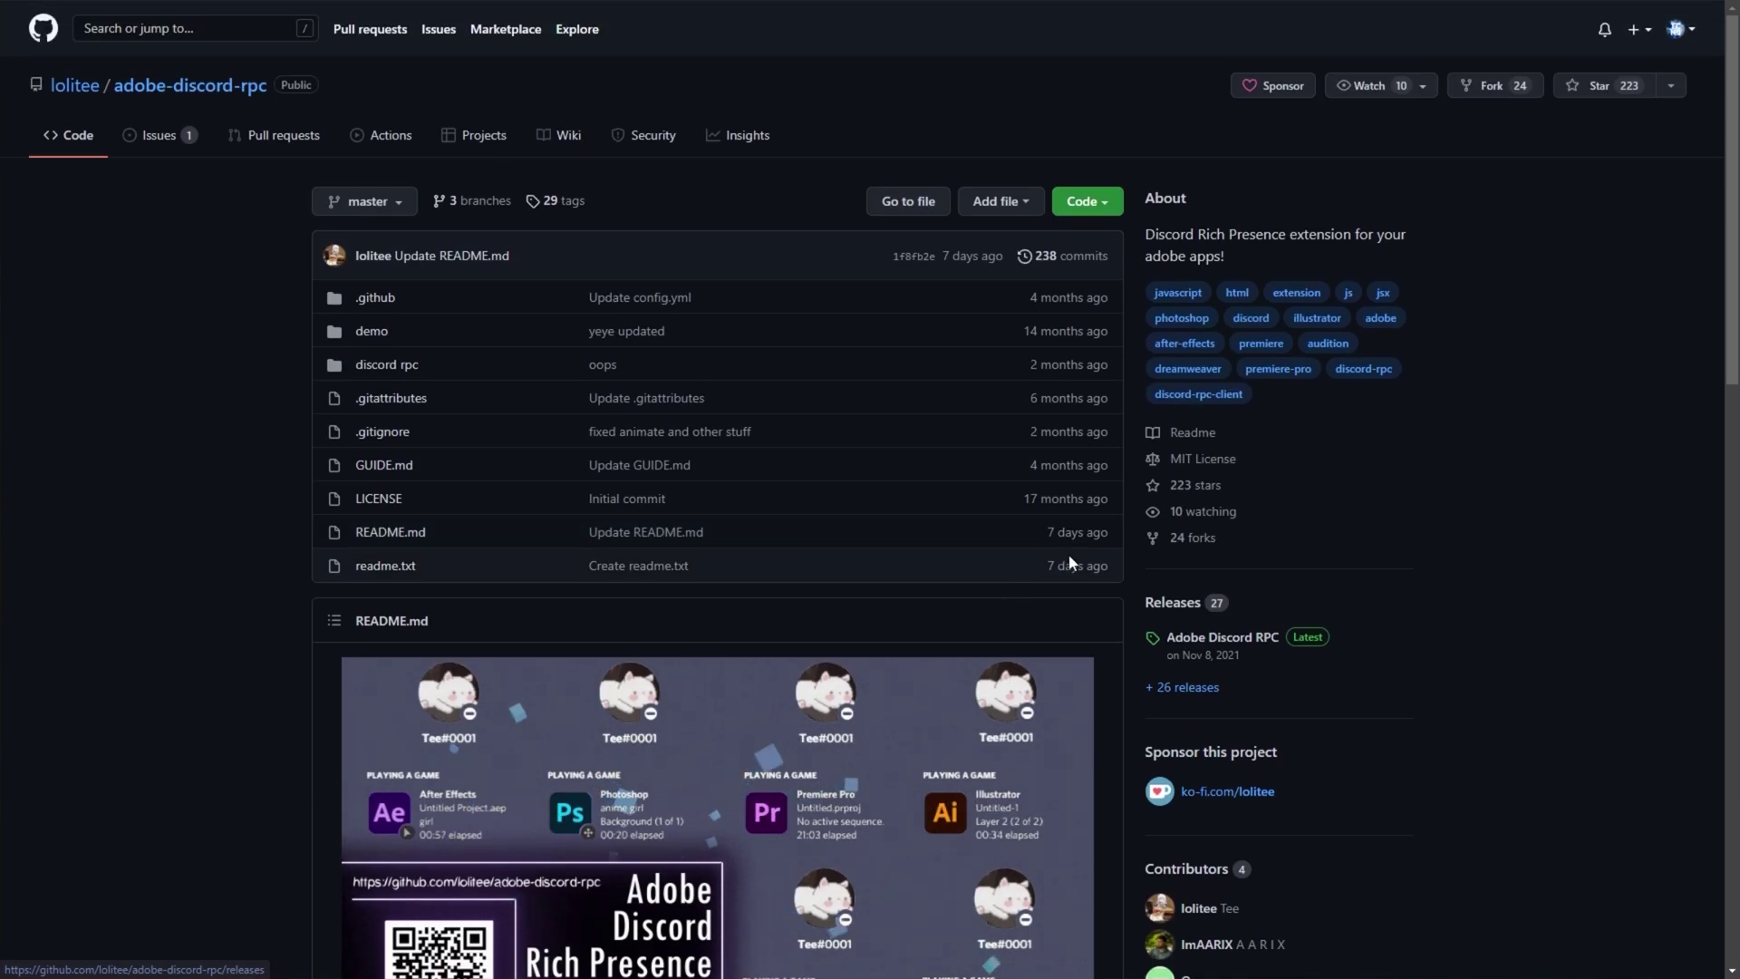
left_click(1200, 602)
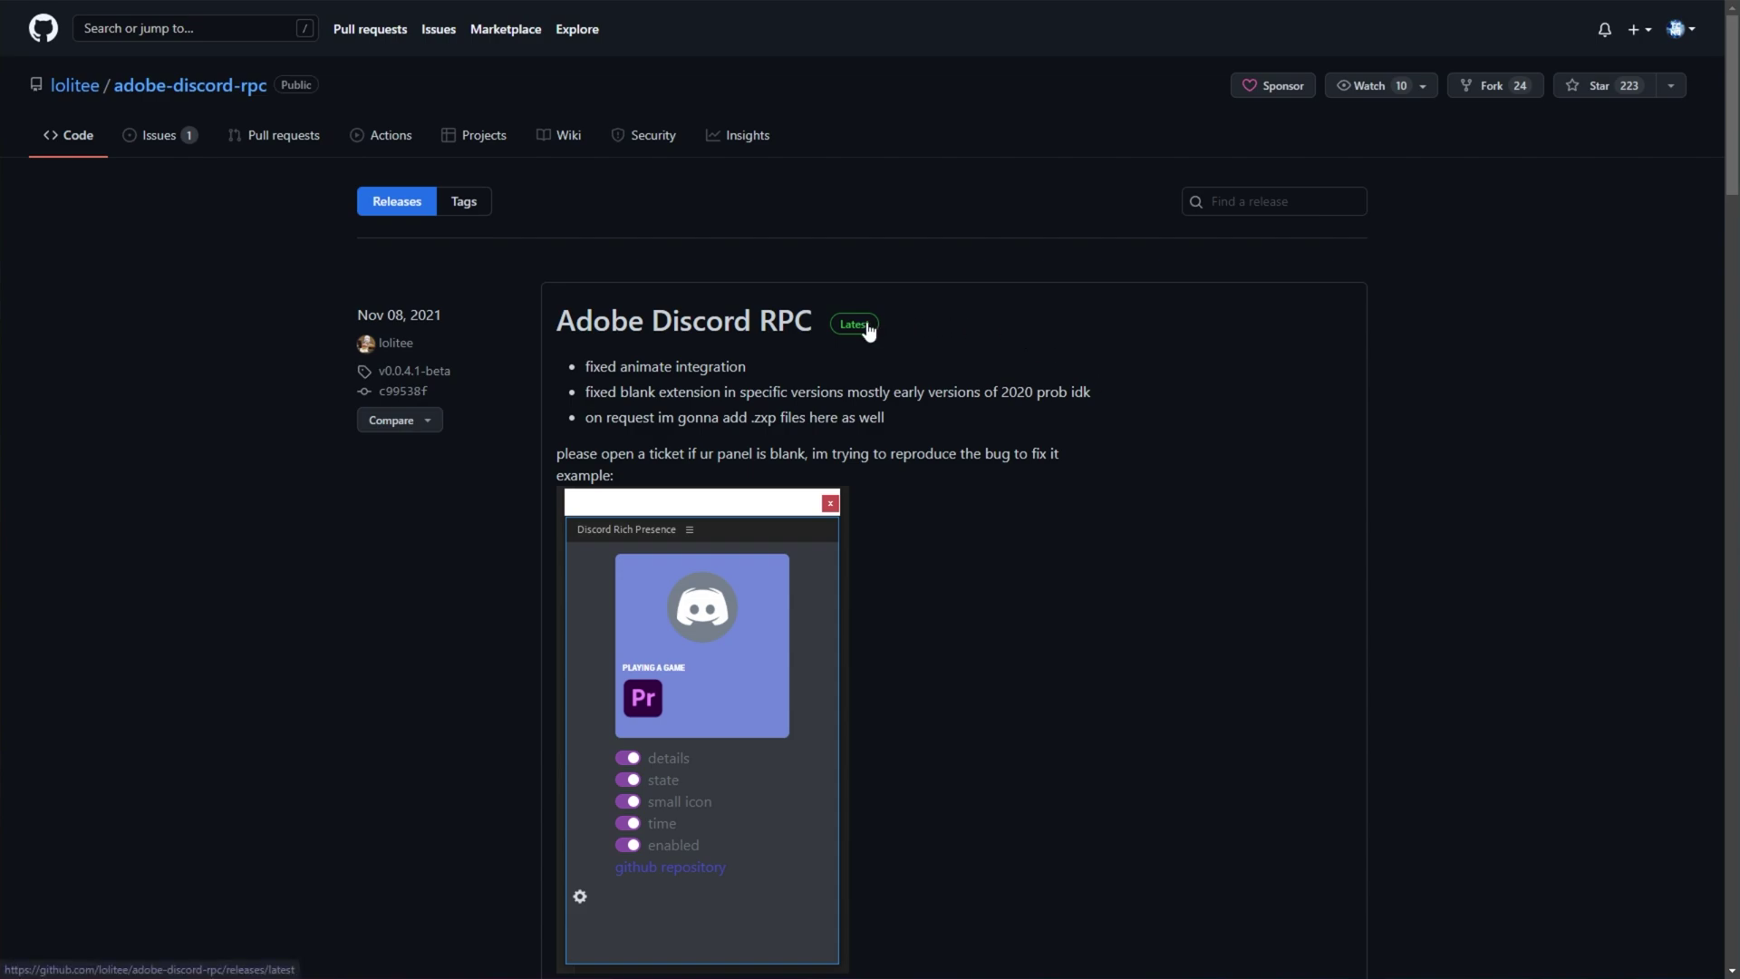
scroll(863, 332, "down", 7)
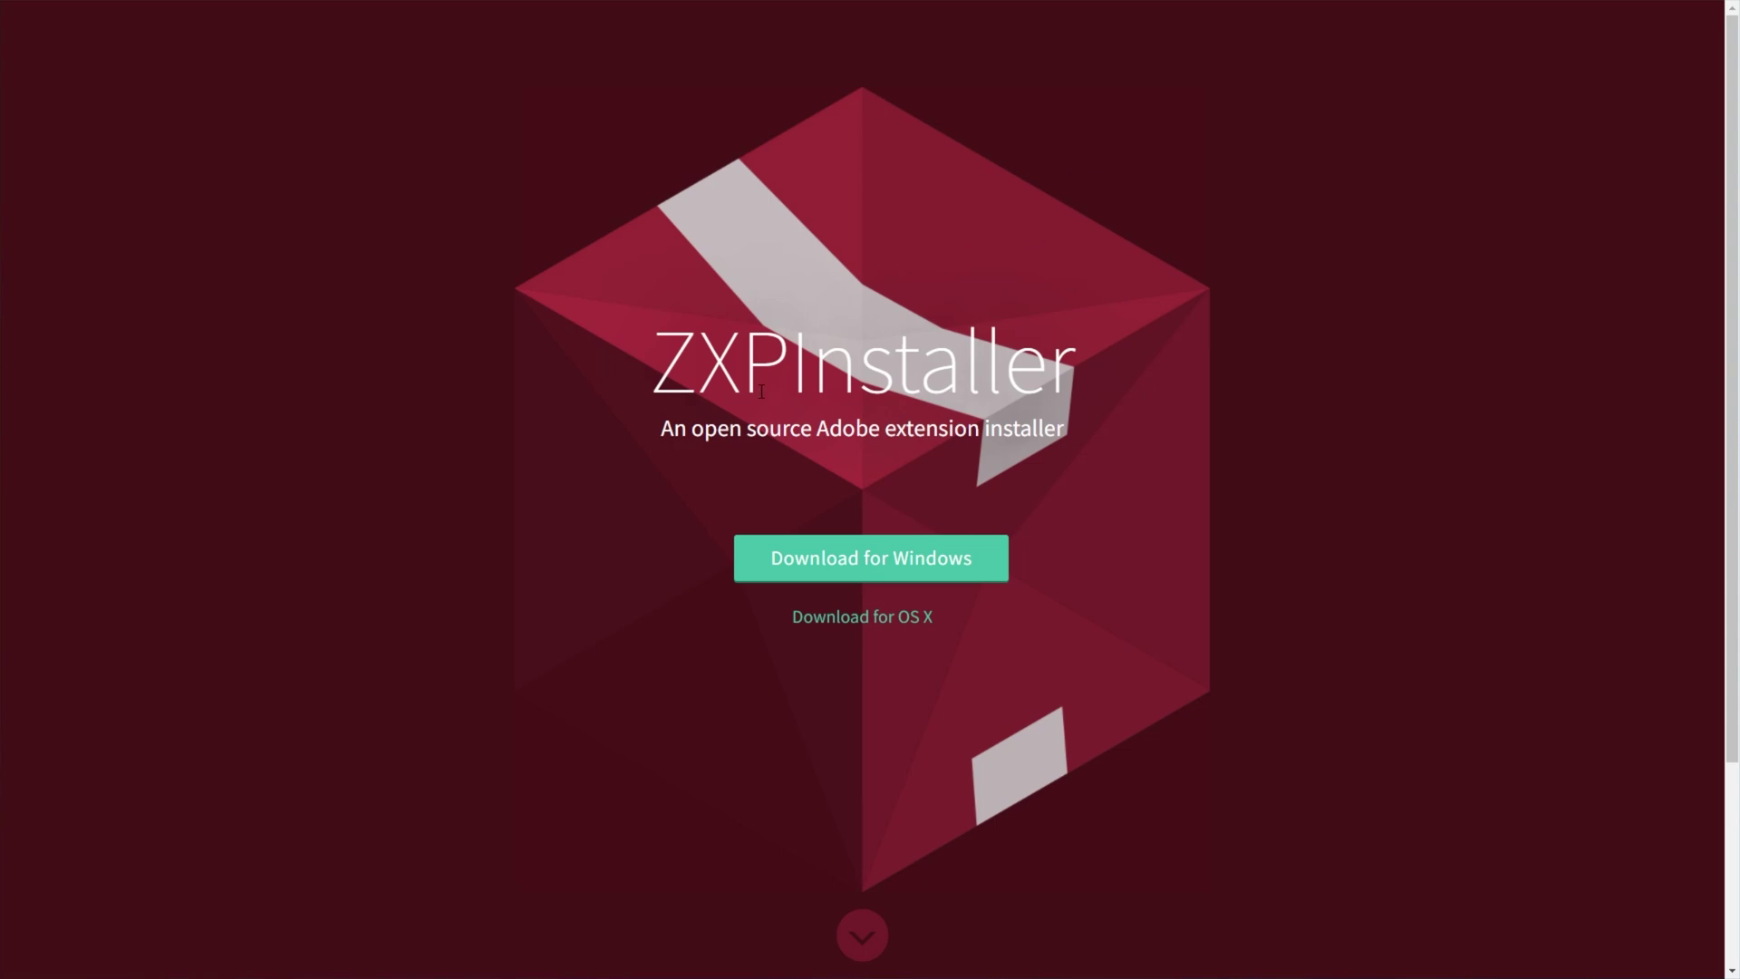
Step: Download the ZXPInstaller Windows setup and run it from the download bar
left_click(884, 558)
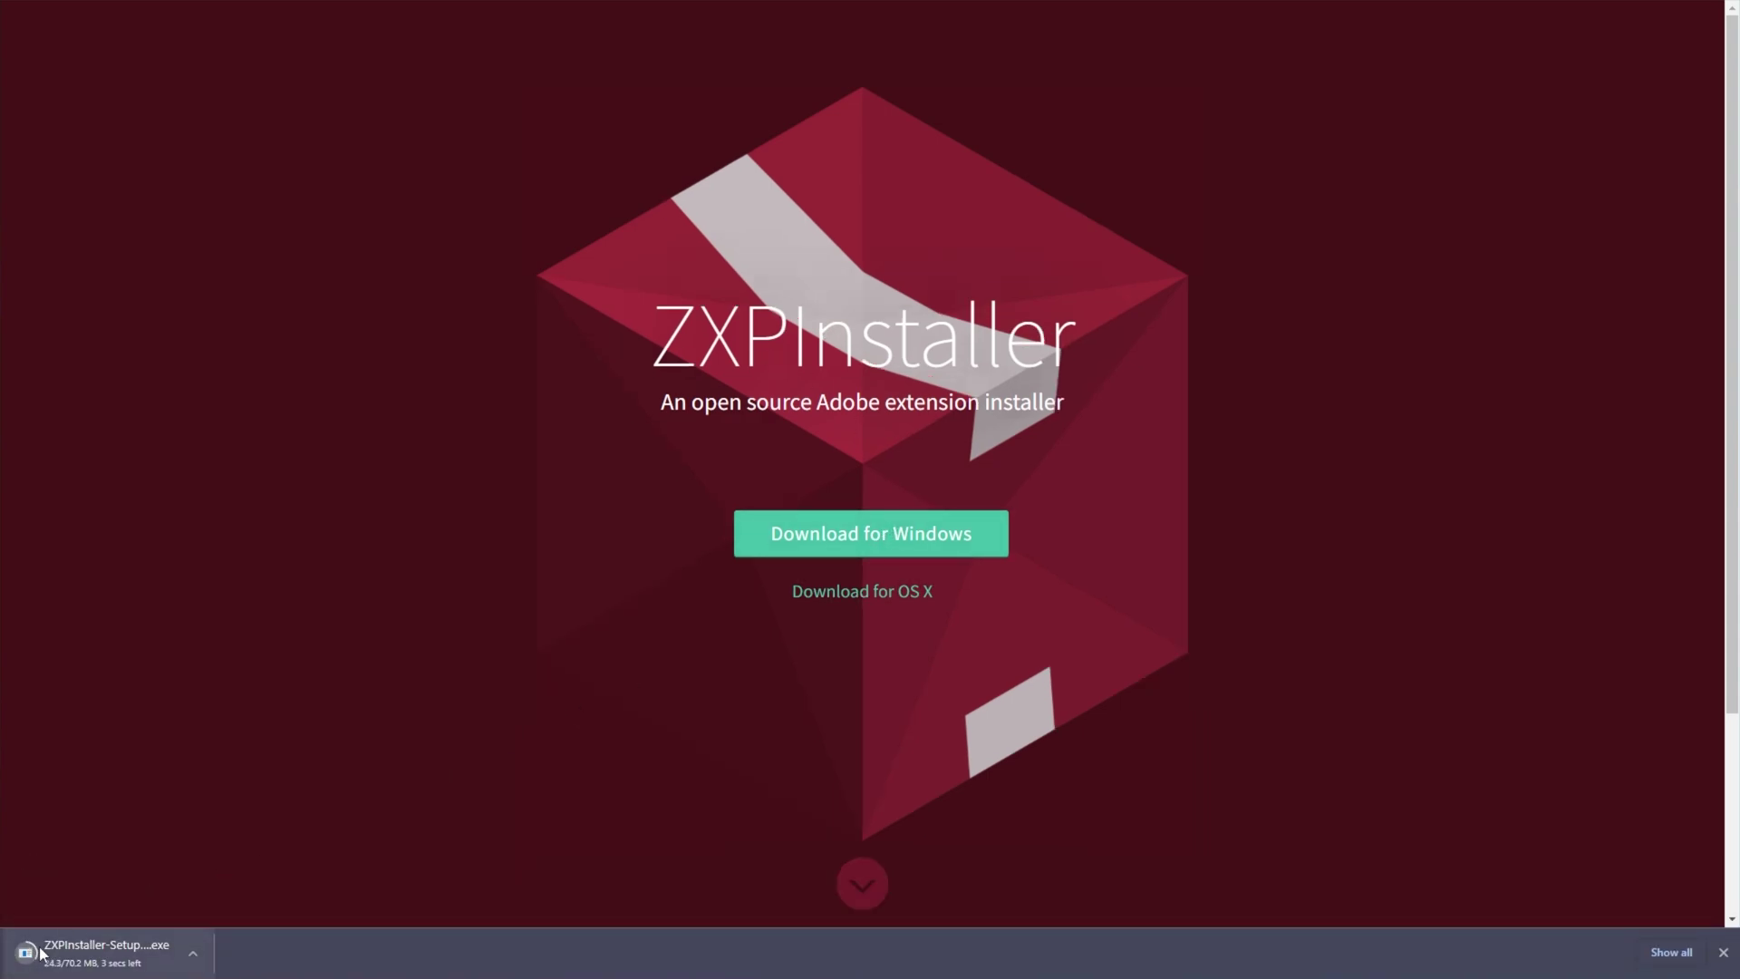
left_click(40, 951)
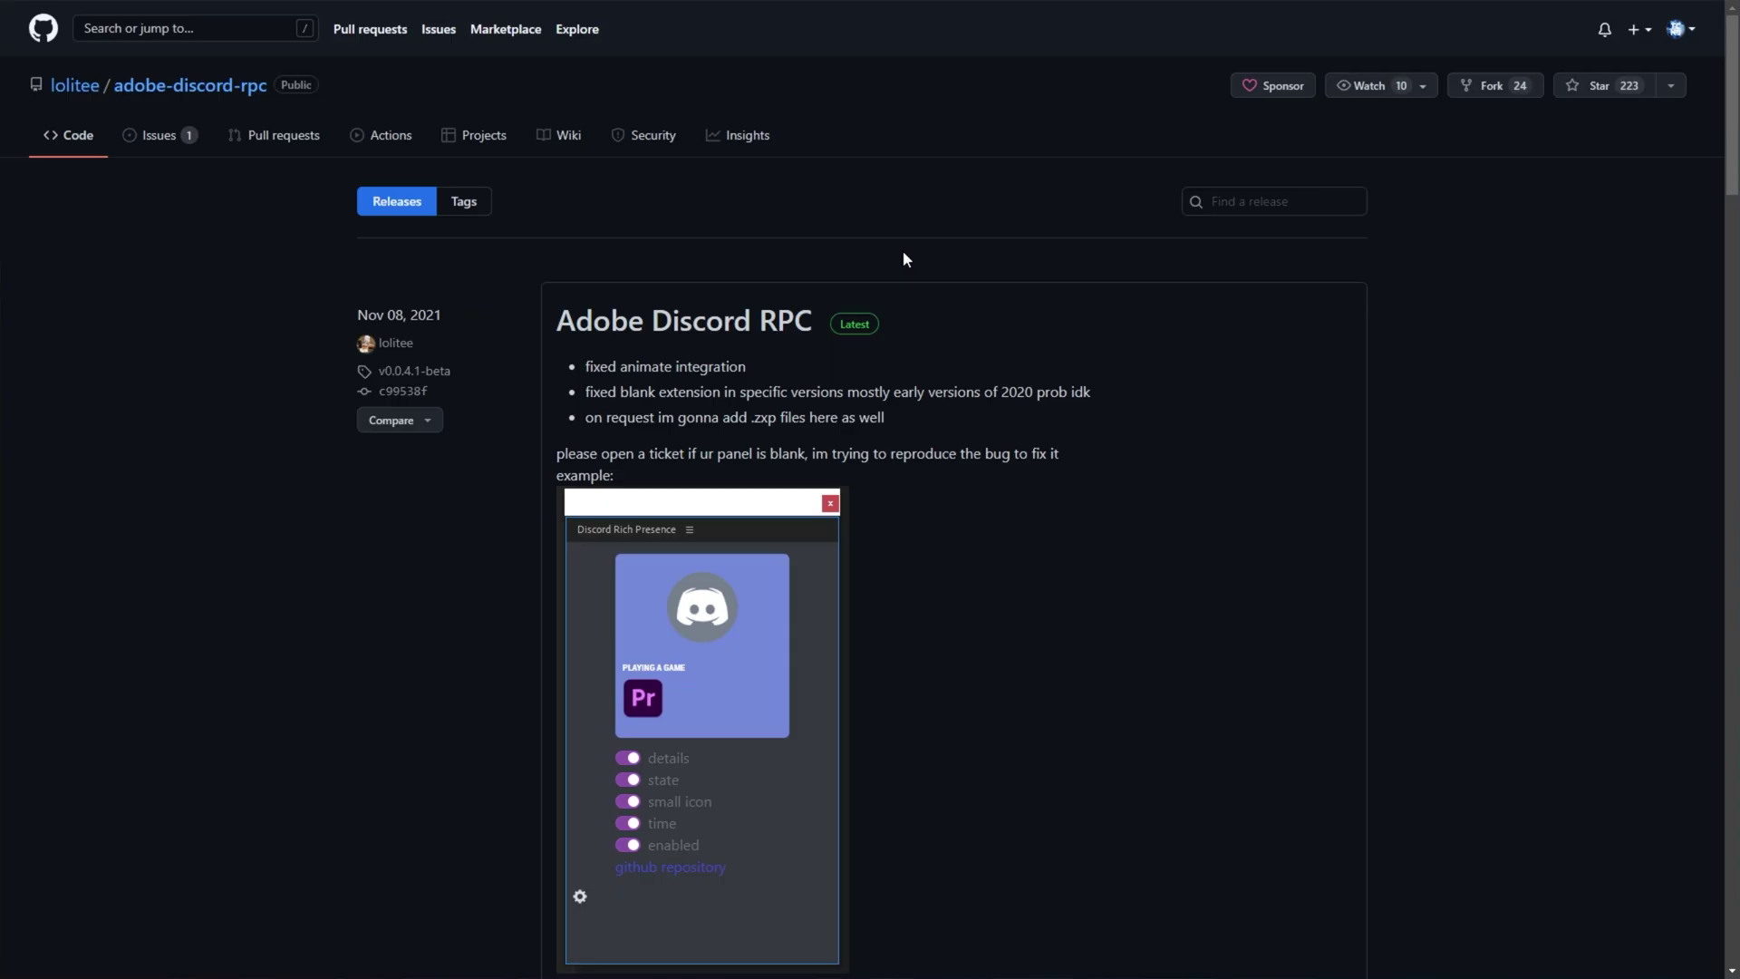
Step: Download discord.rpc.zxp from the release assets and drop it onto ZXP Installer
scroll(905, 260, "down", 5)
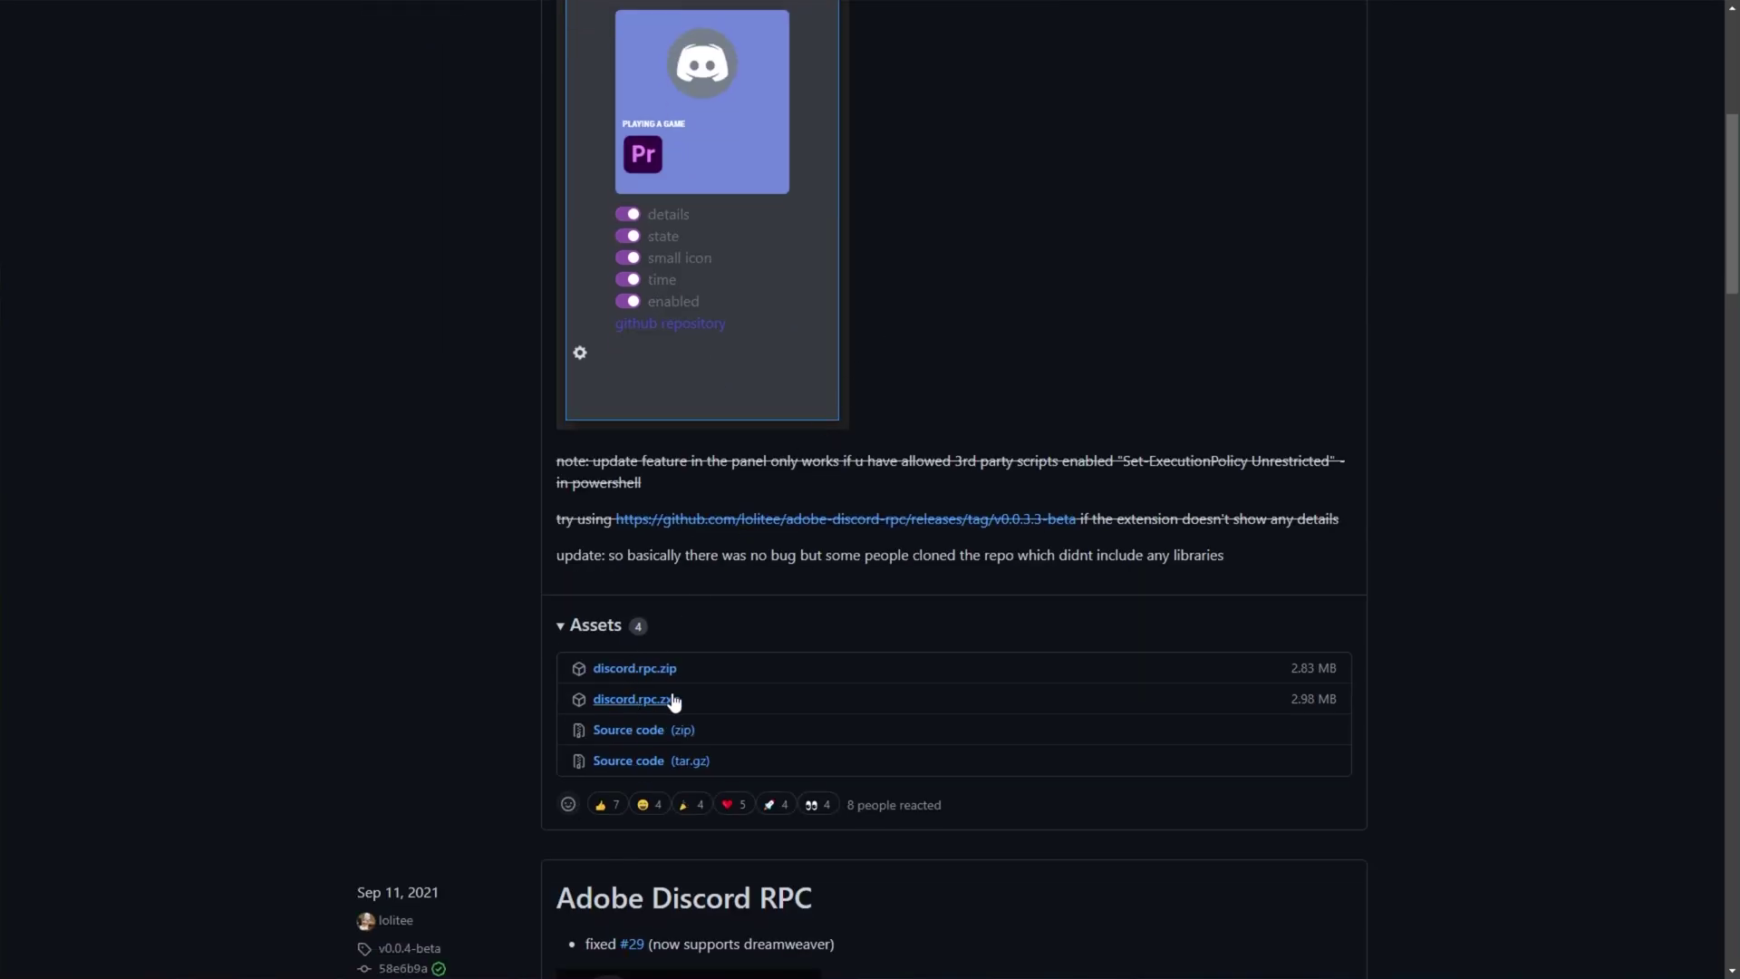
left_click(671, 701)
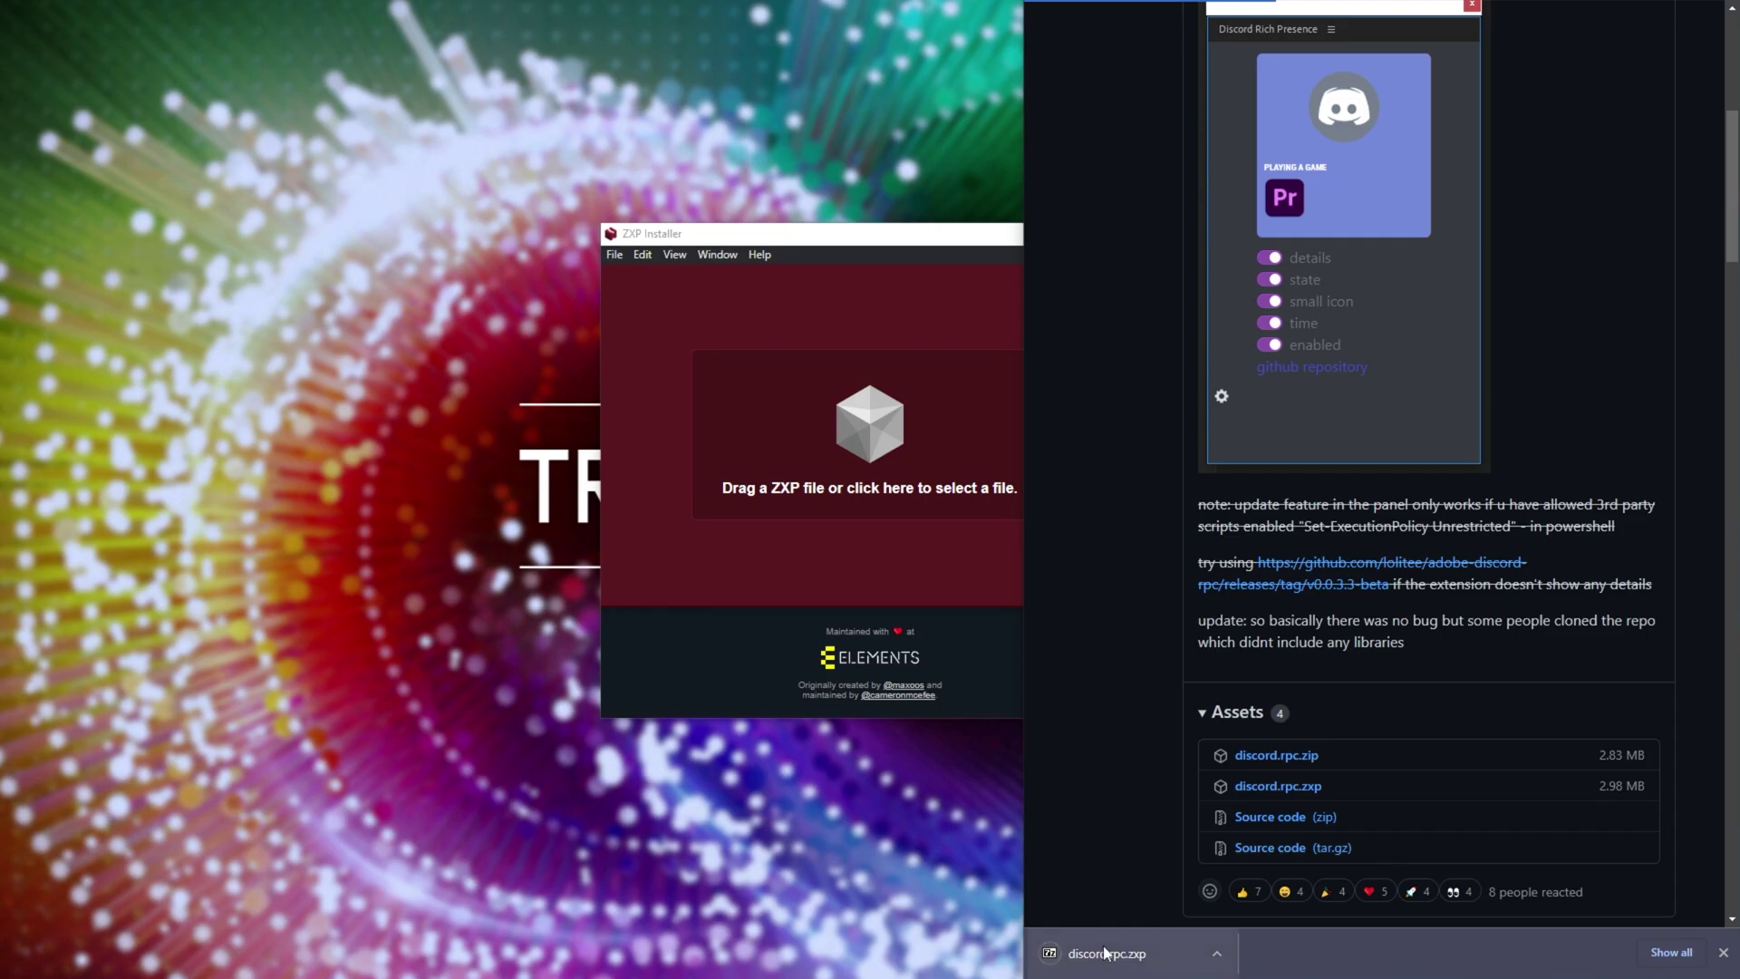
left_click_drag(1103, 944, 898, 541)
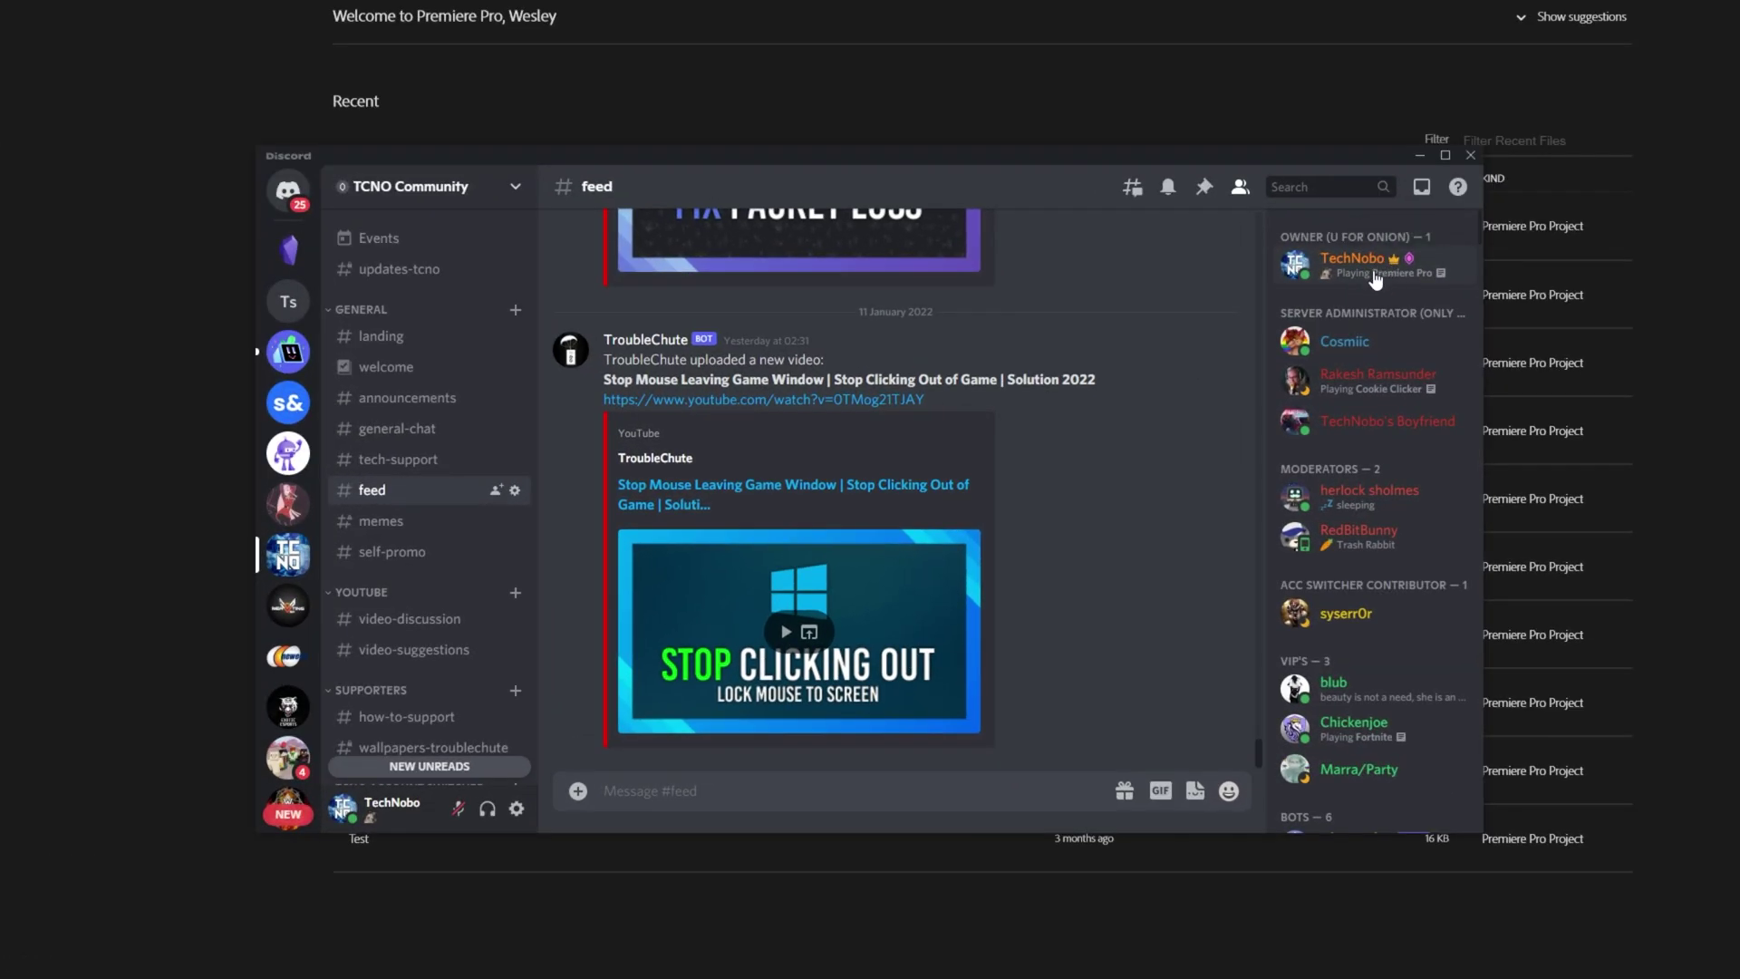
Step: Open your Discord profile card to see Premiere Pro playing with project TC 22 01.prproj
left_click(1375, 279)
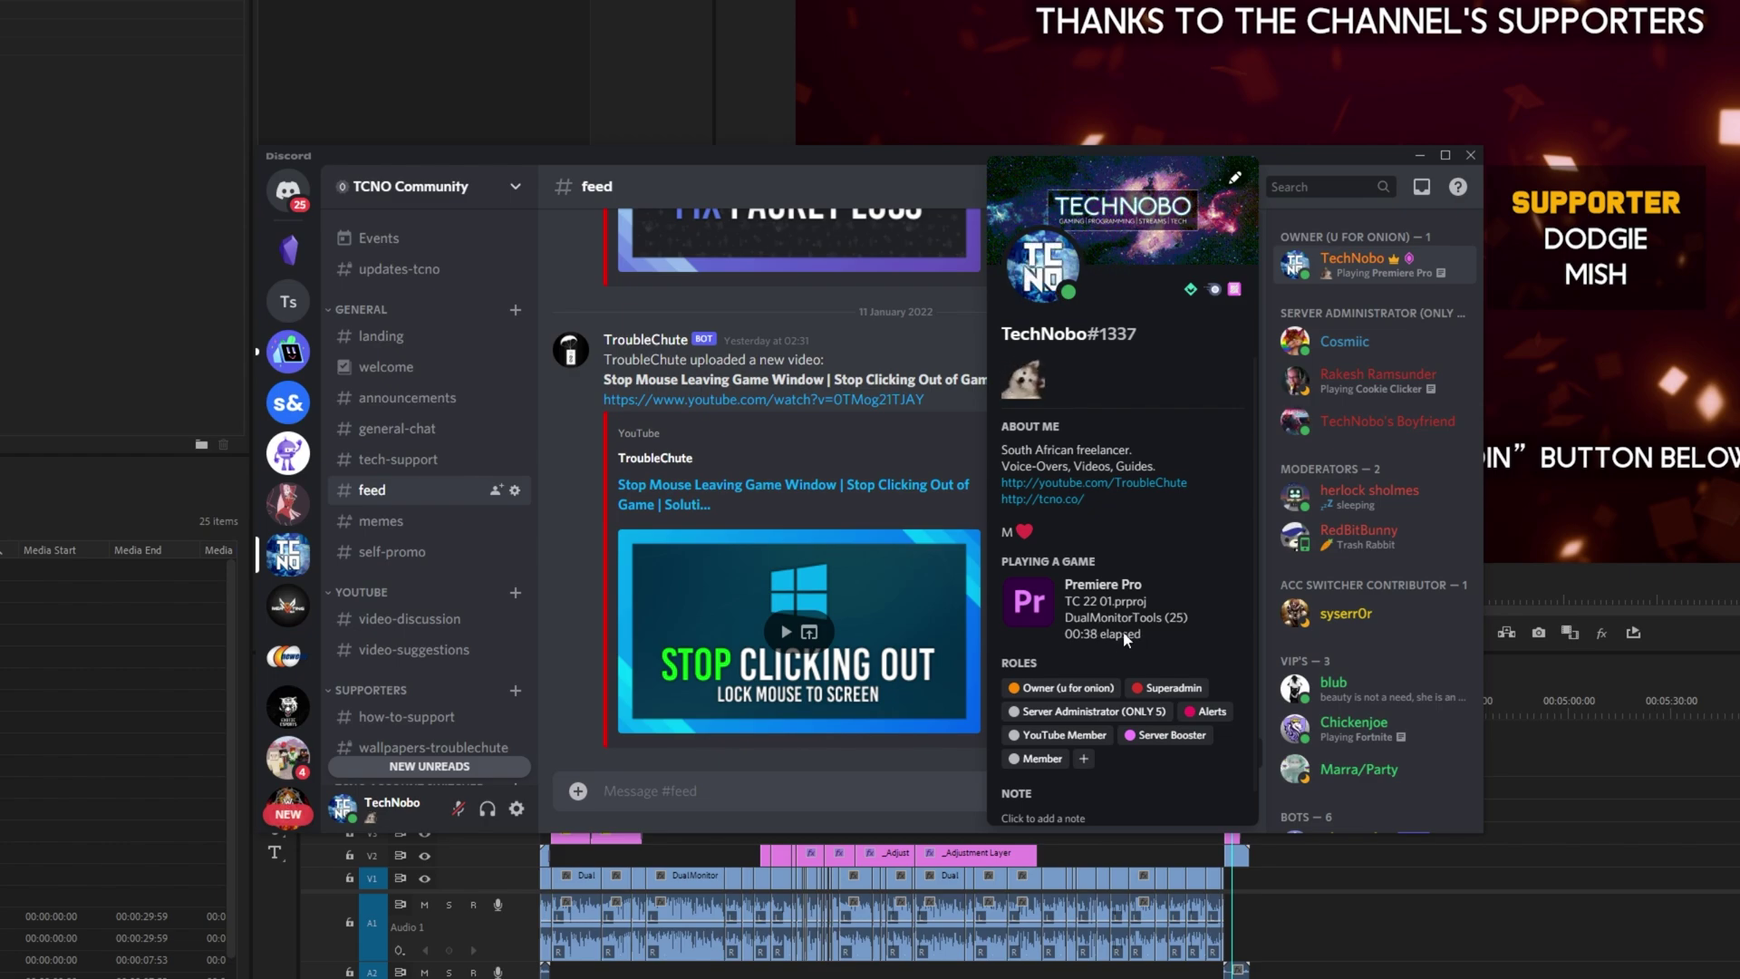
Step: In Premiere, open Window > Extensions > Discord Rich Presence and move the panel over the preview
left_click(954, 392)
left_click(144, 211)
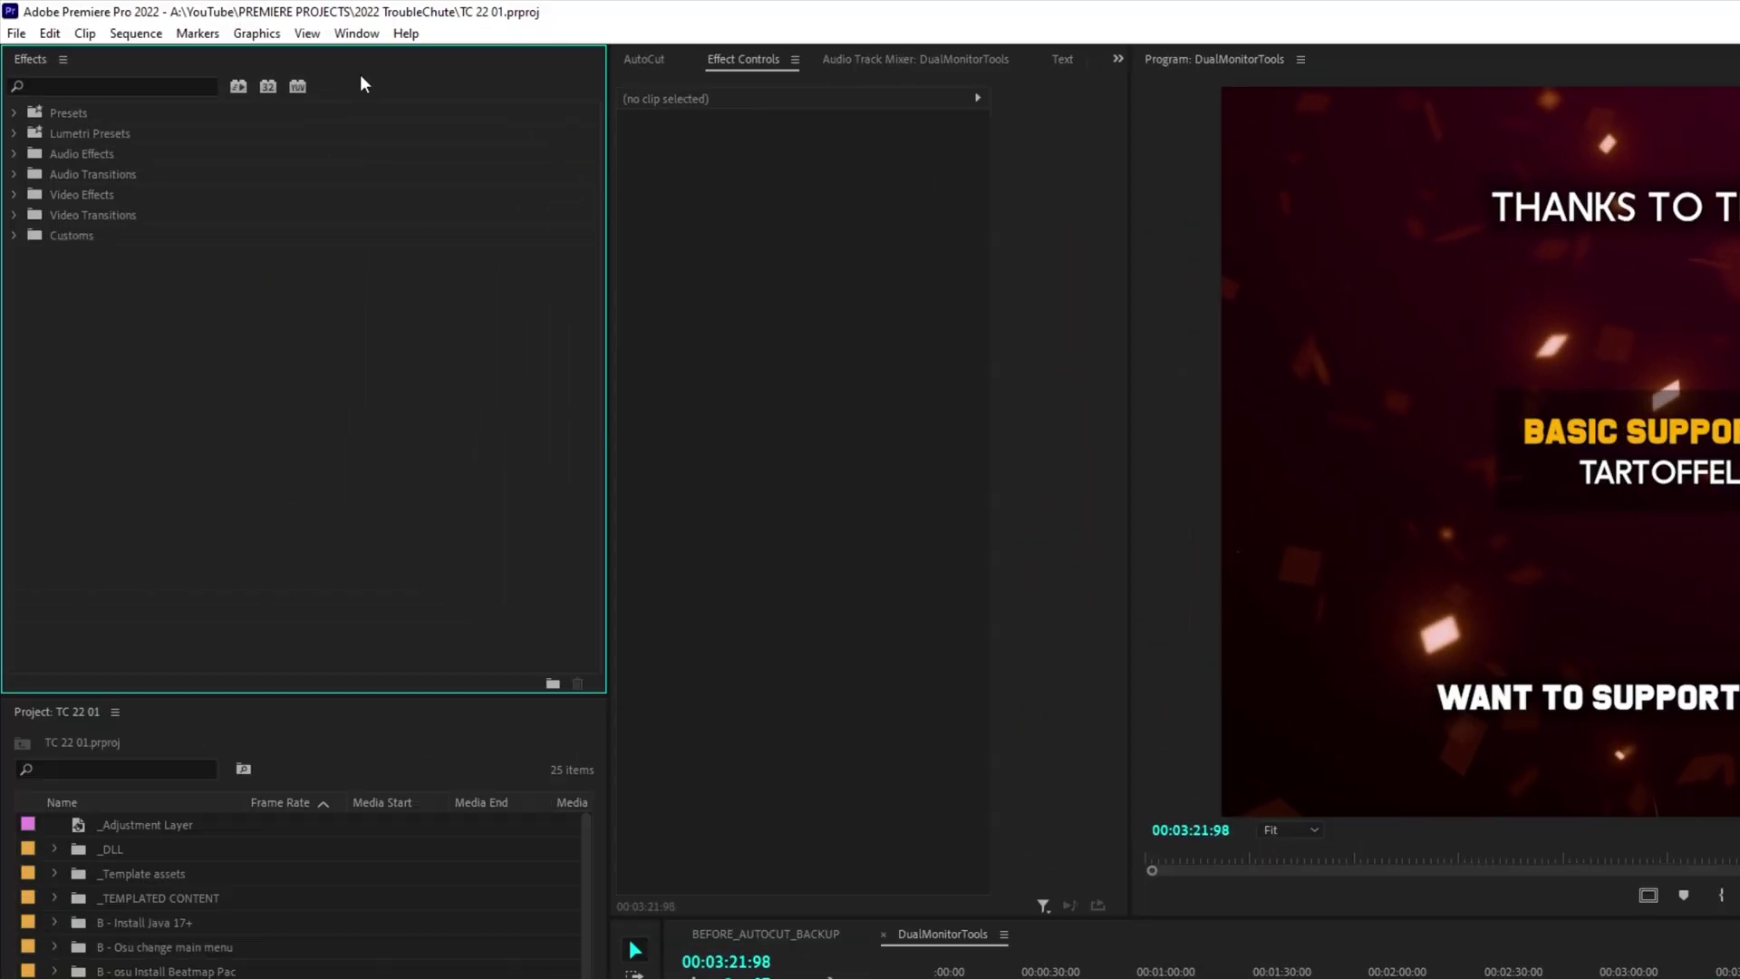
left_click(356, 33)
mouse_move(494, 111)
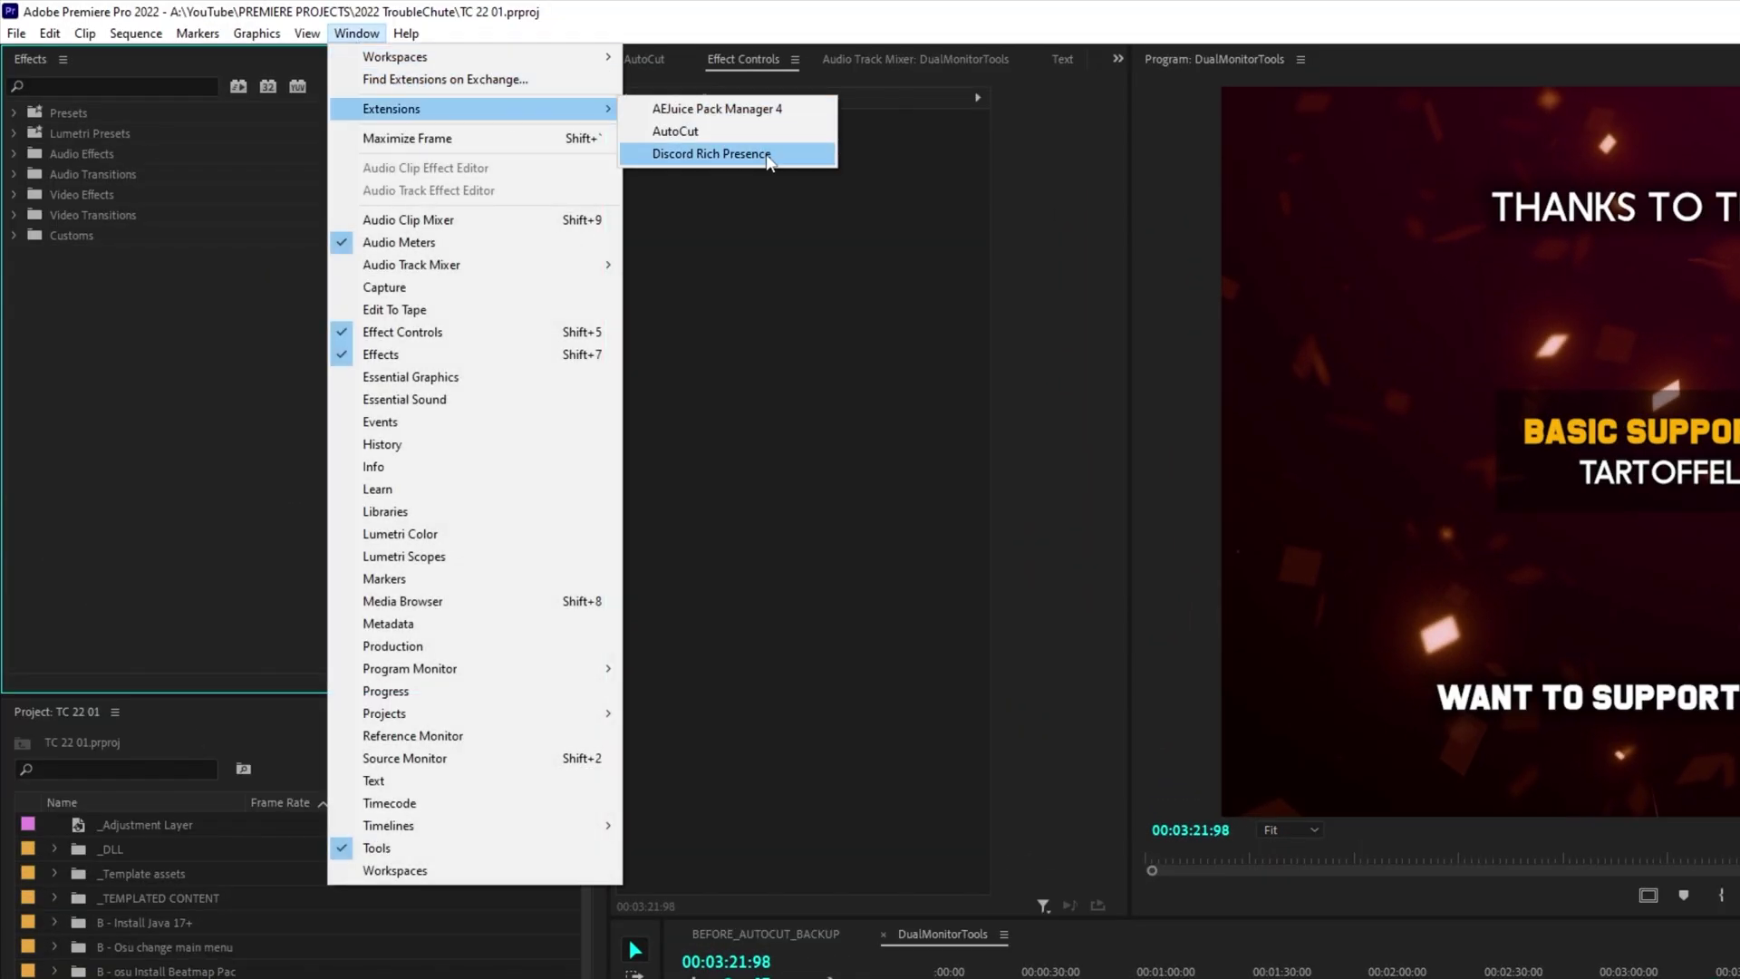
left_click(715, 154)
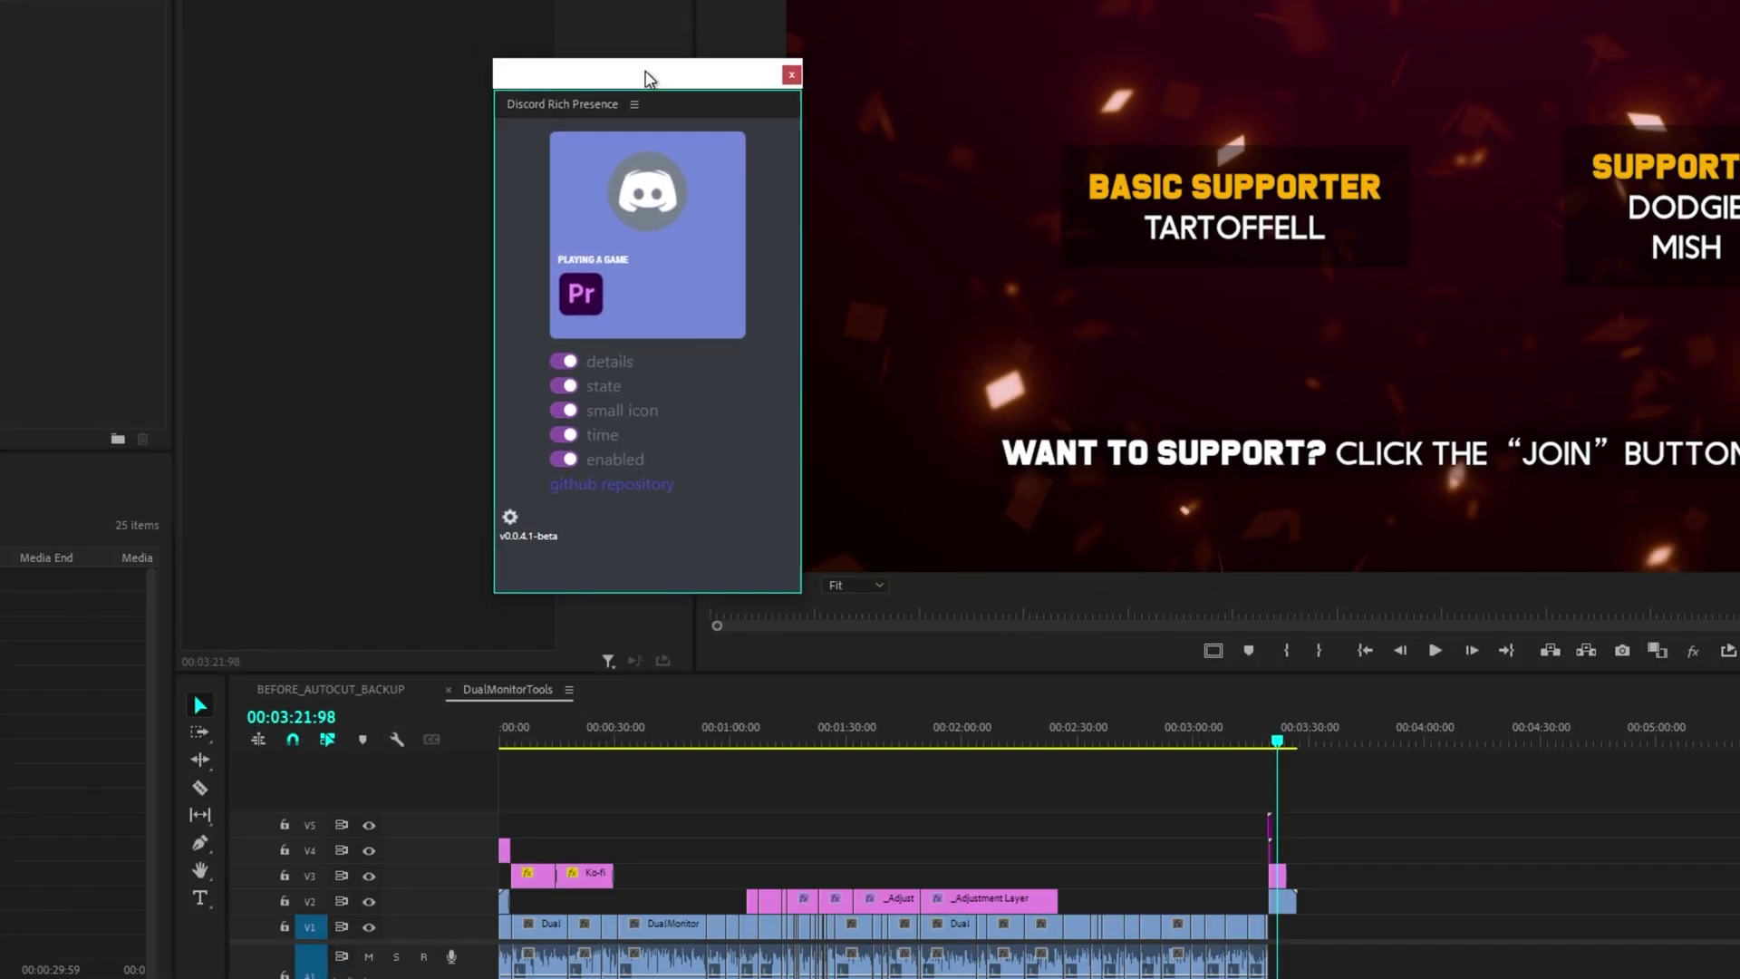
left_click_drag(762, 99, 998, 222)
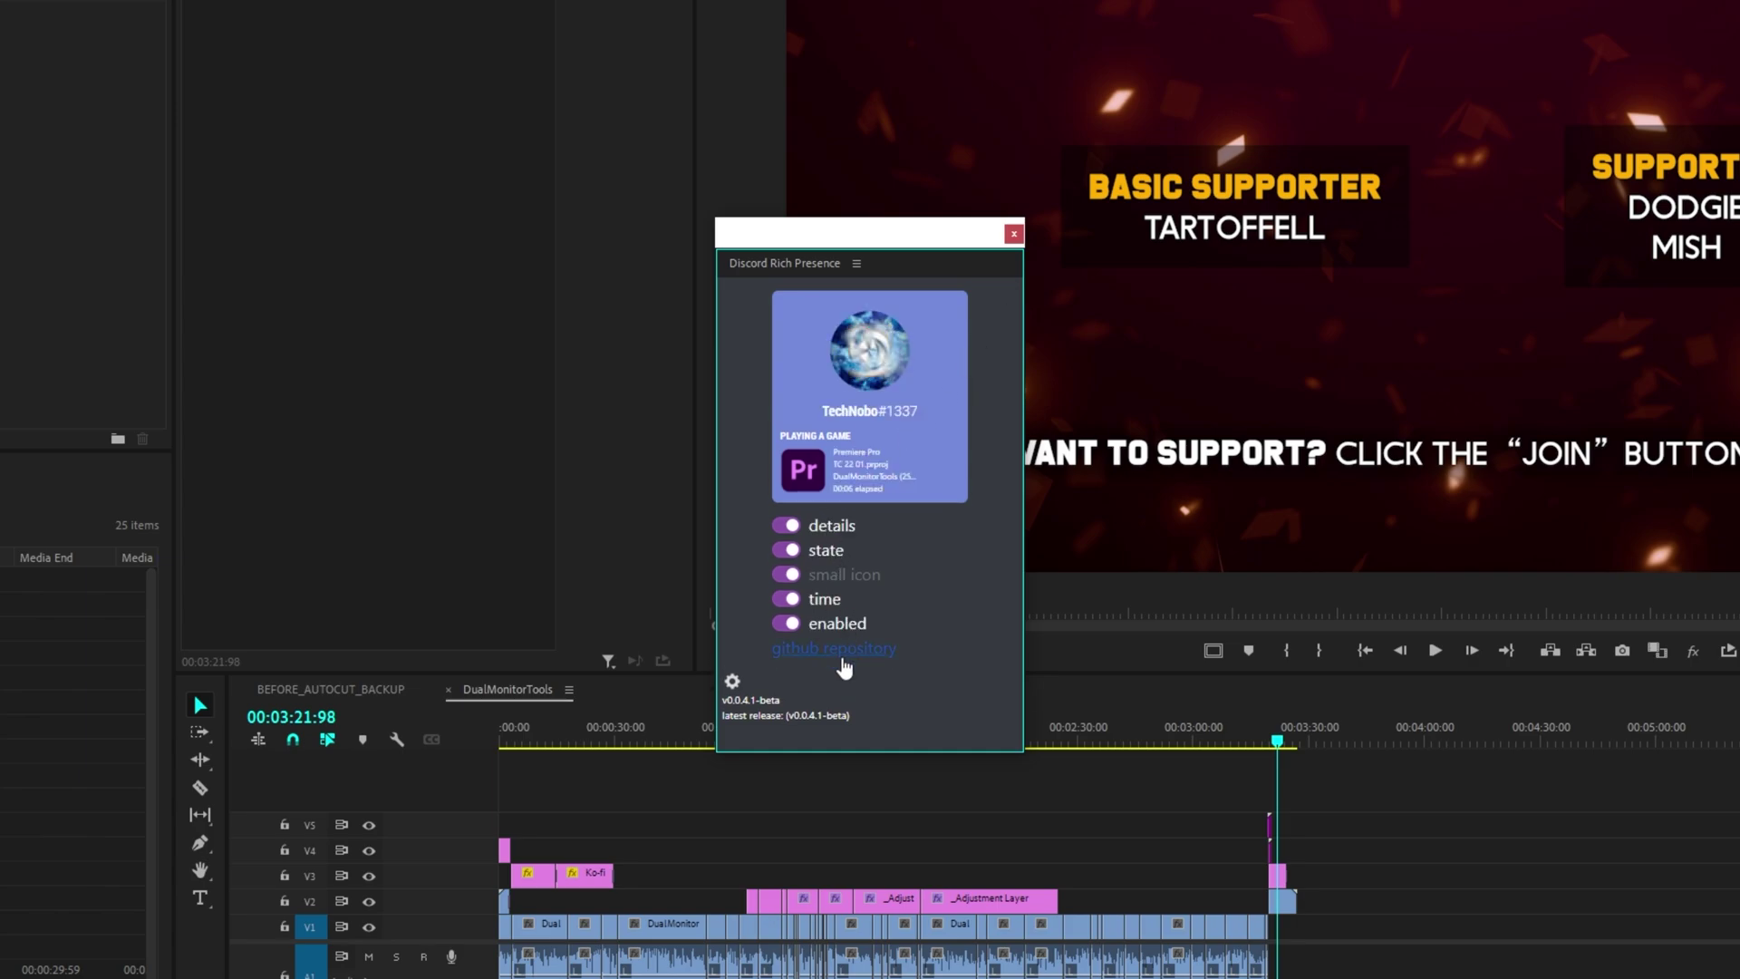
Step: Check RPC Settings, toggle 'details' off and back on, then close the Discord Rich Presence panel
left_click(732, 681)
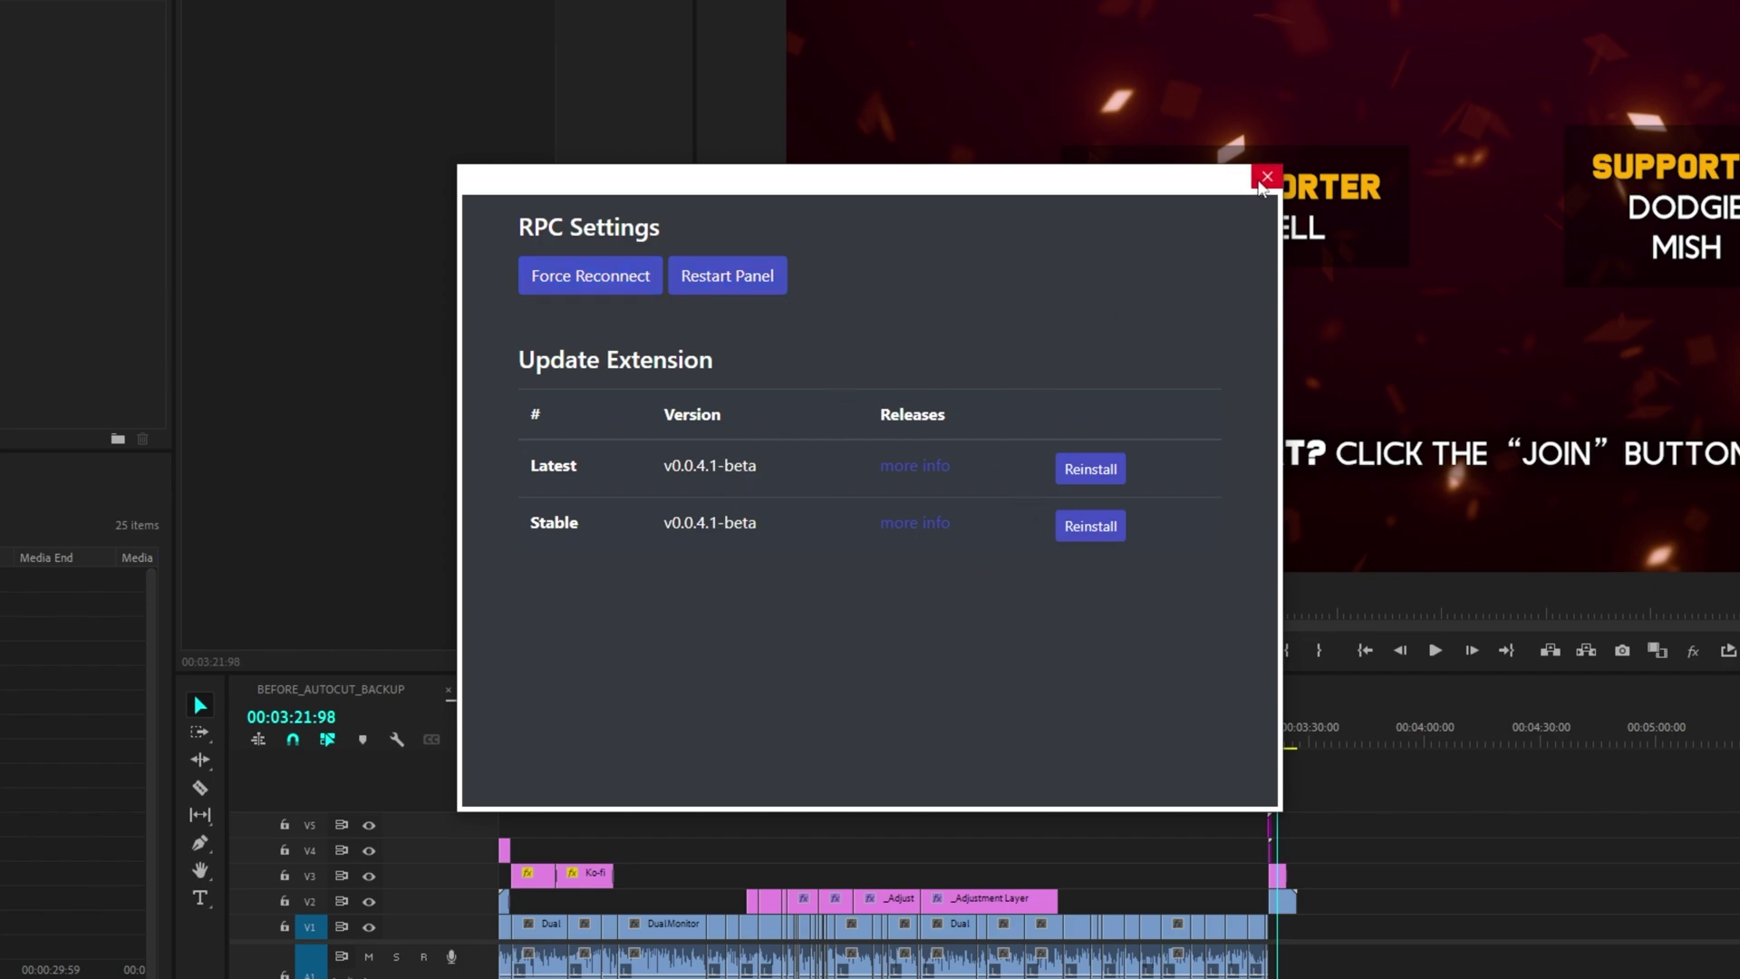
left_click(1265, 179)
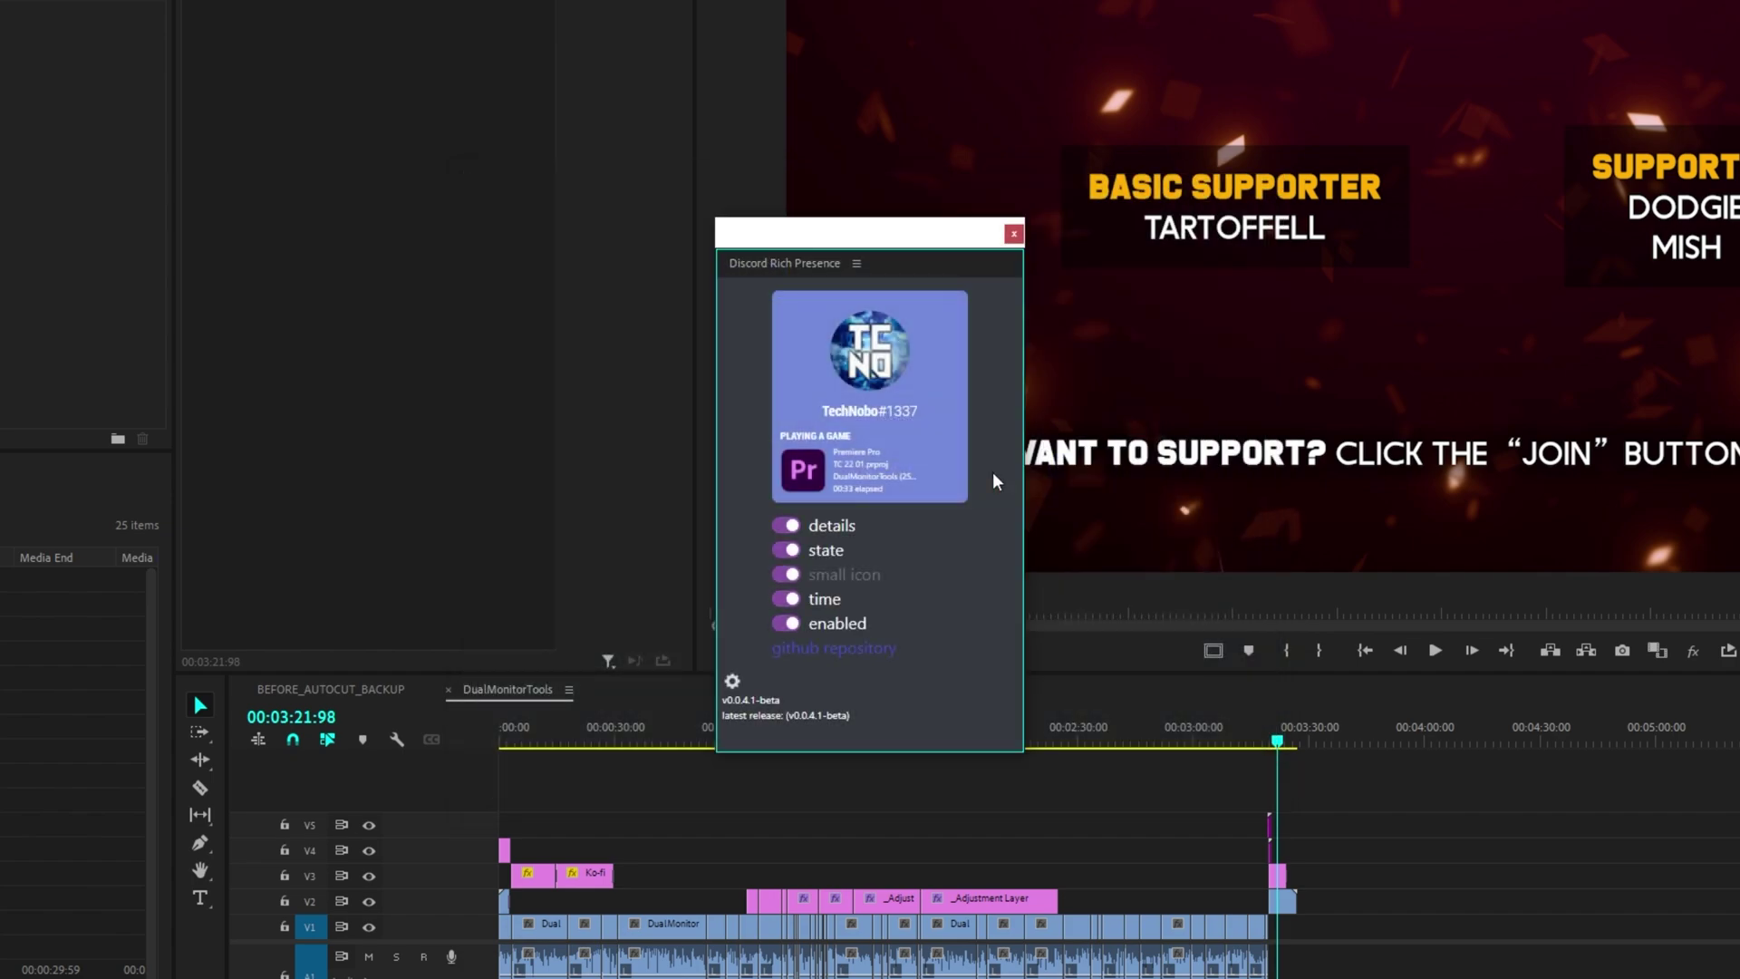
left_click(789, 527)
left_click(789, 528)
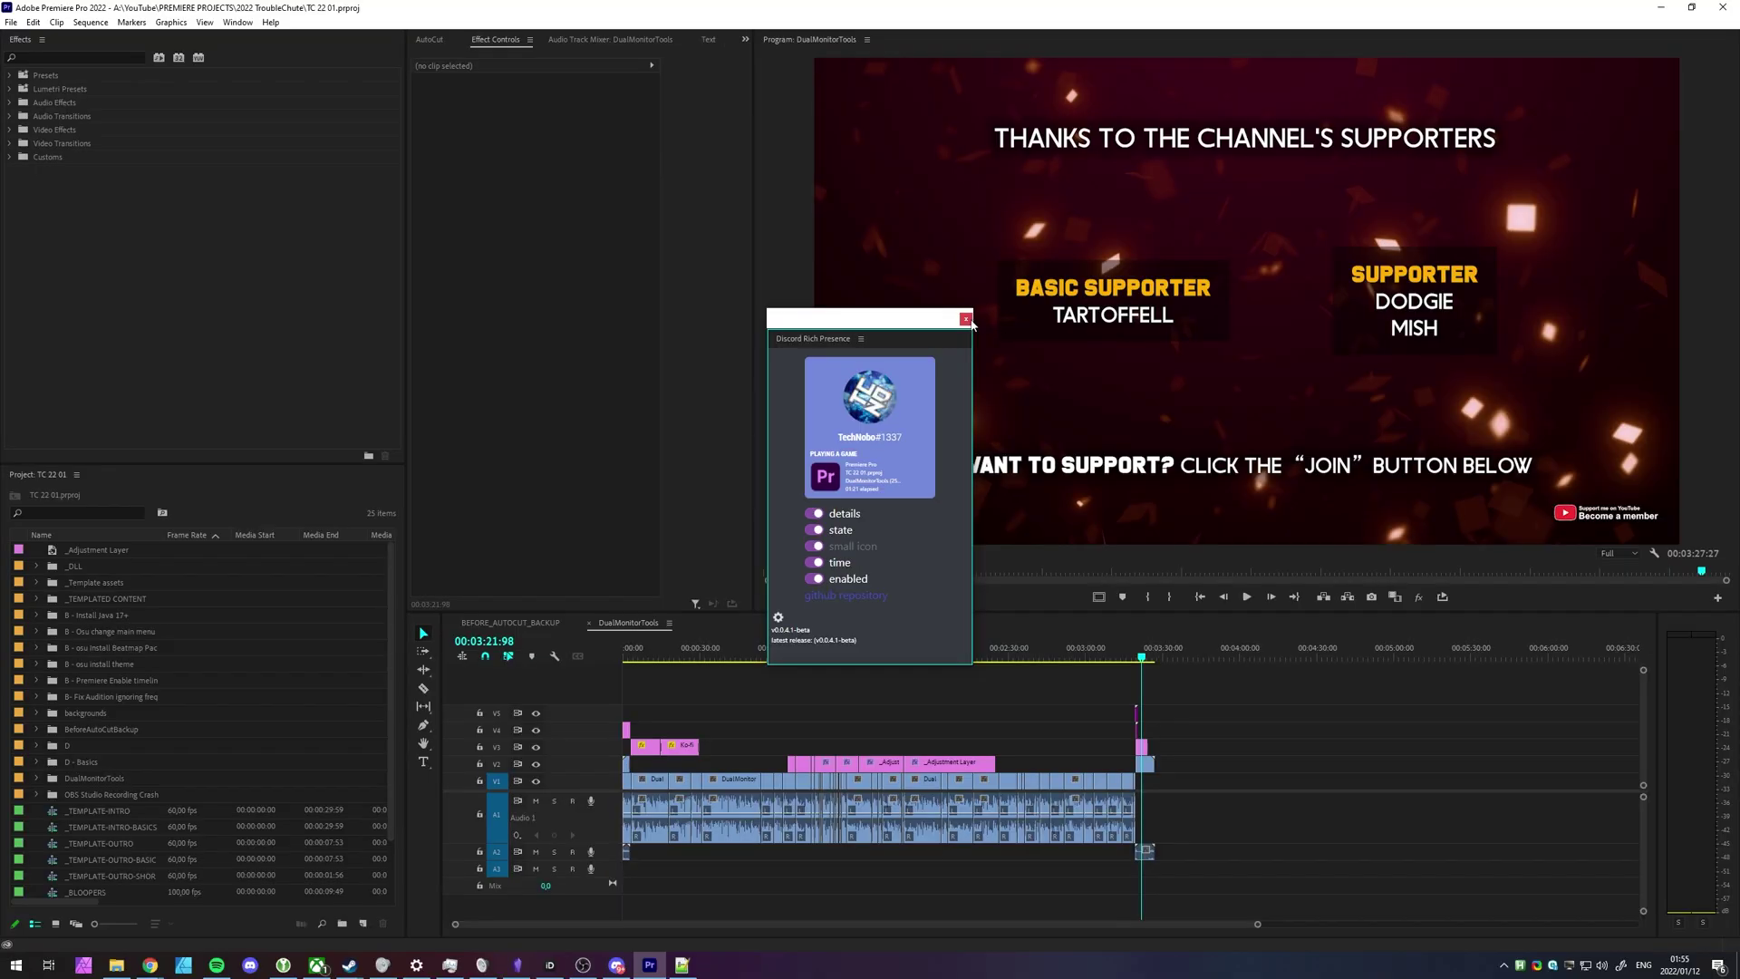
left_click(966, 319)
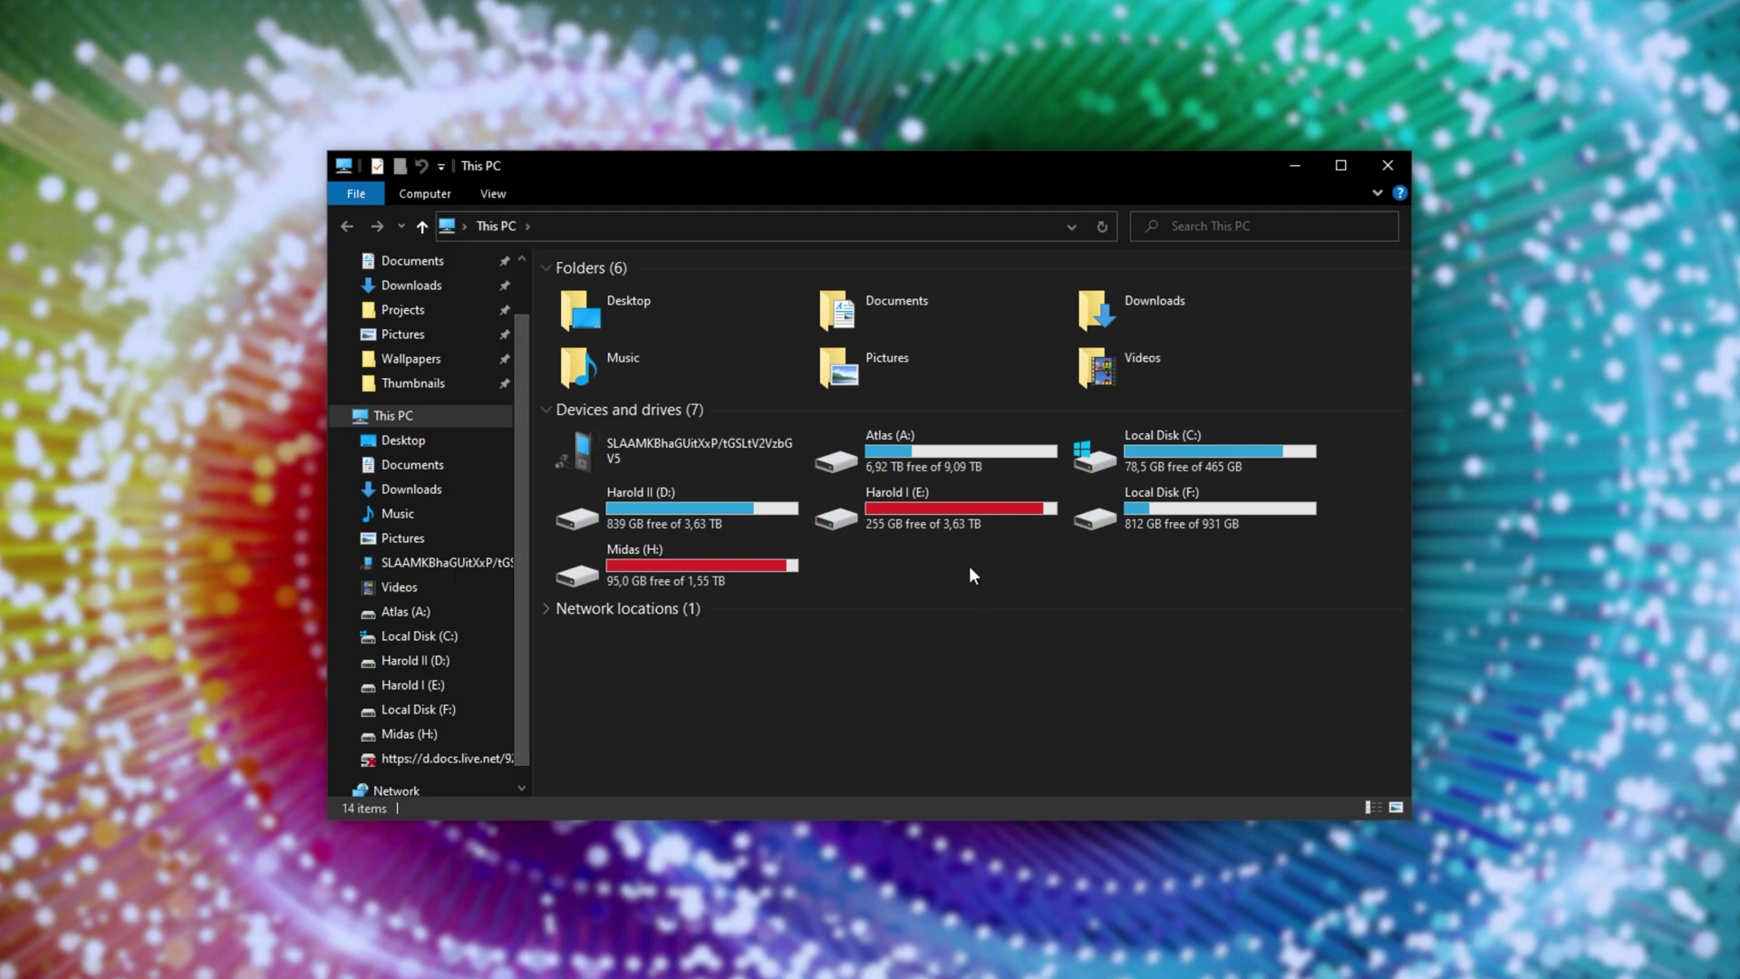
Step: Browse to C:\Program Files (x86)\Common Files\Adobe\CEP\extensions
double_click(1167, 448)
double_click(699, 598)
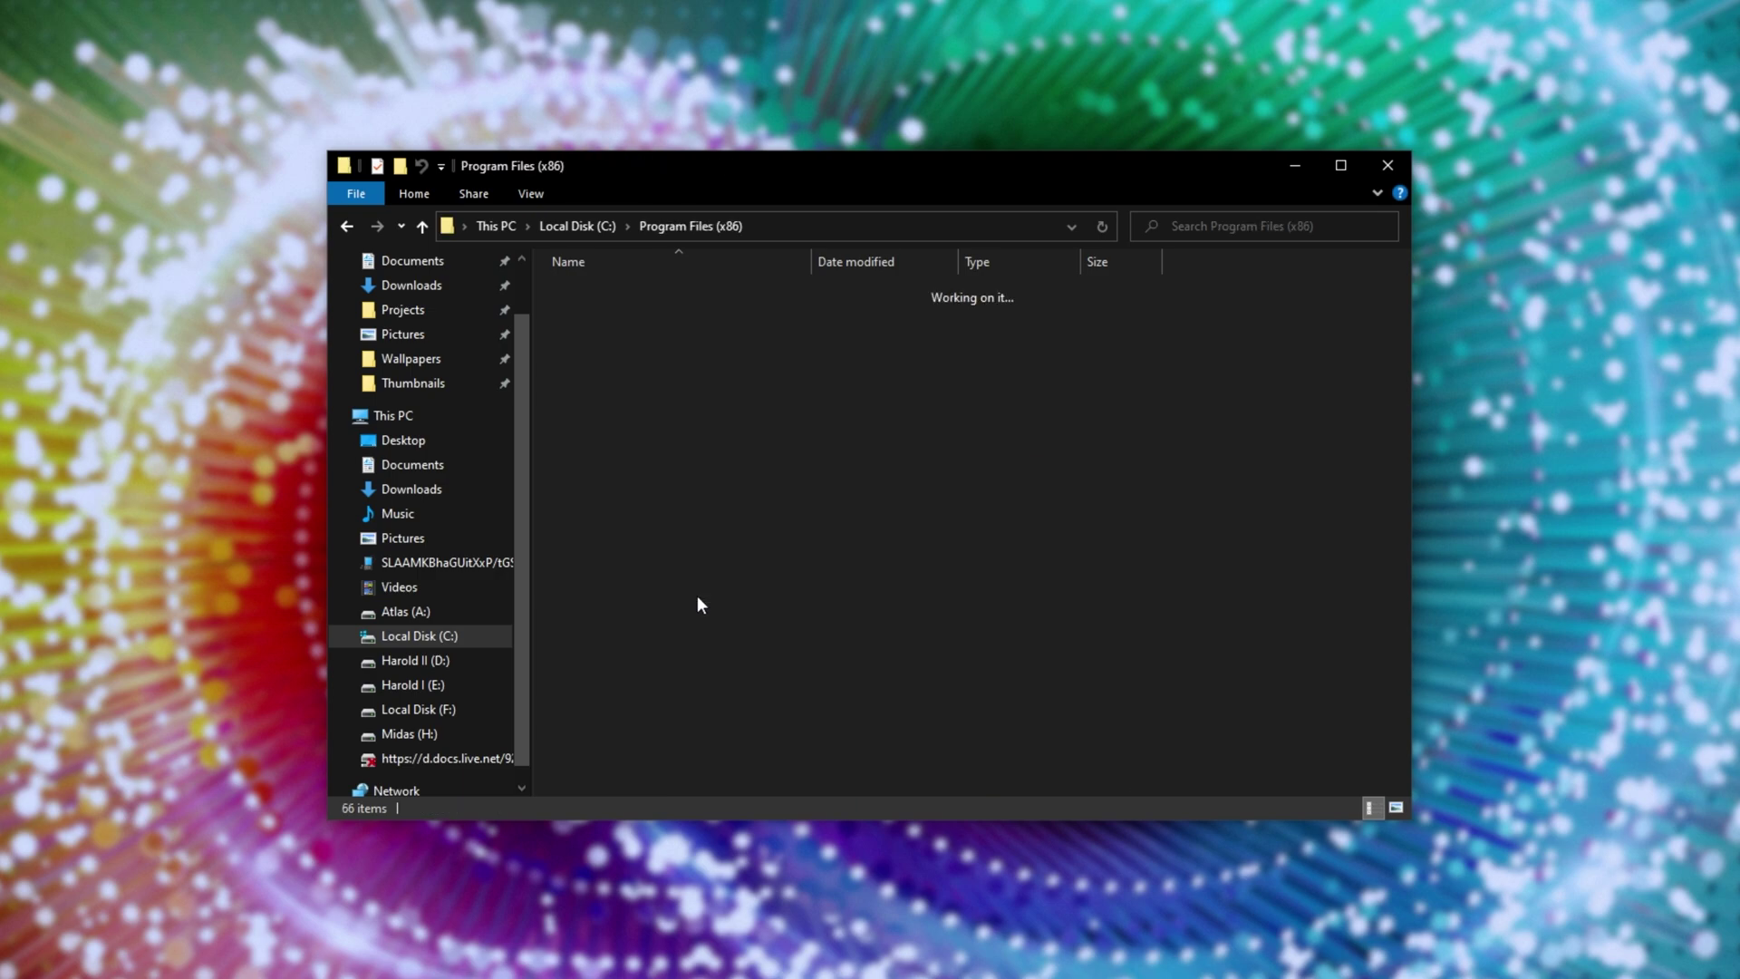
double_click(694, 547)
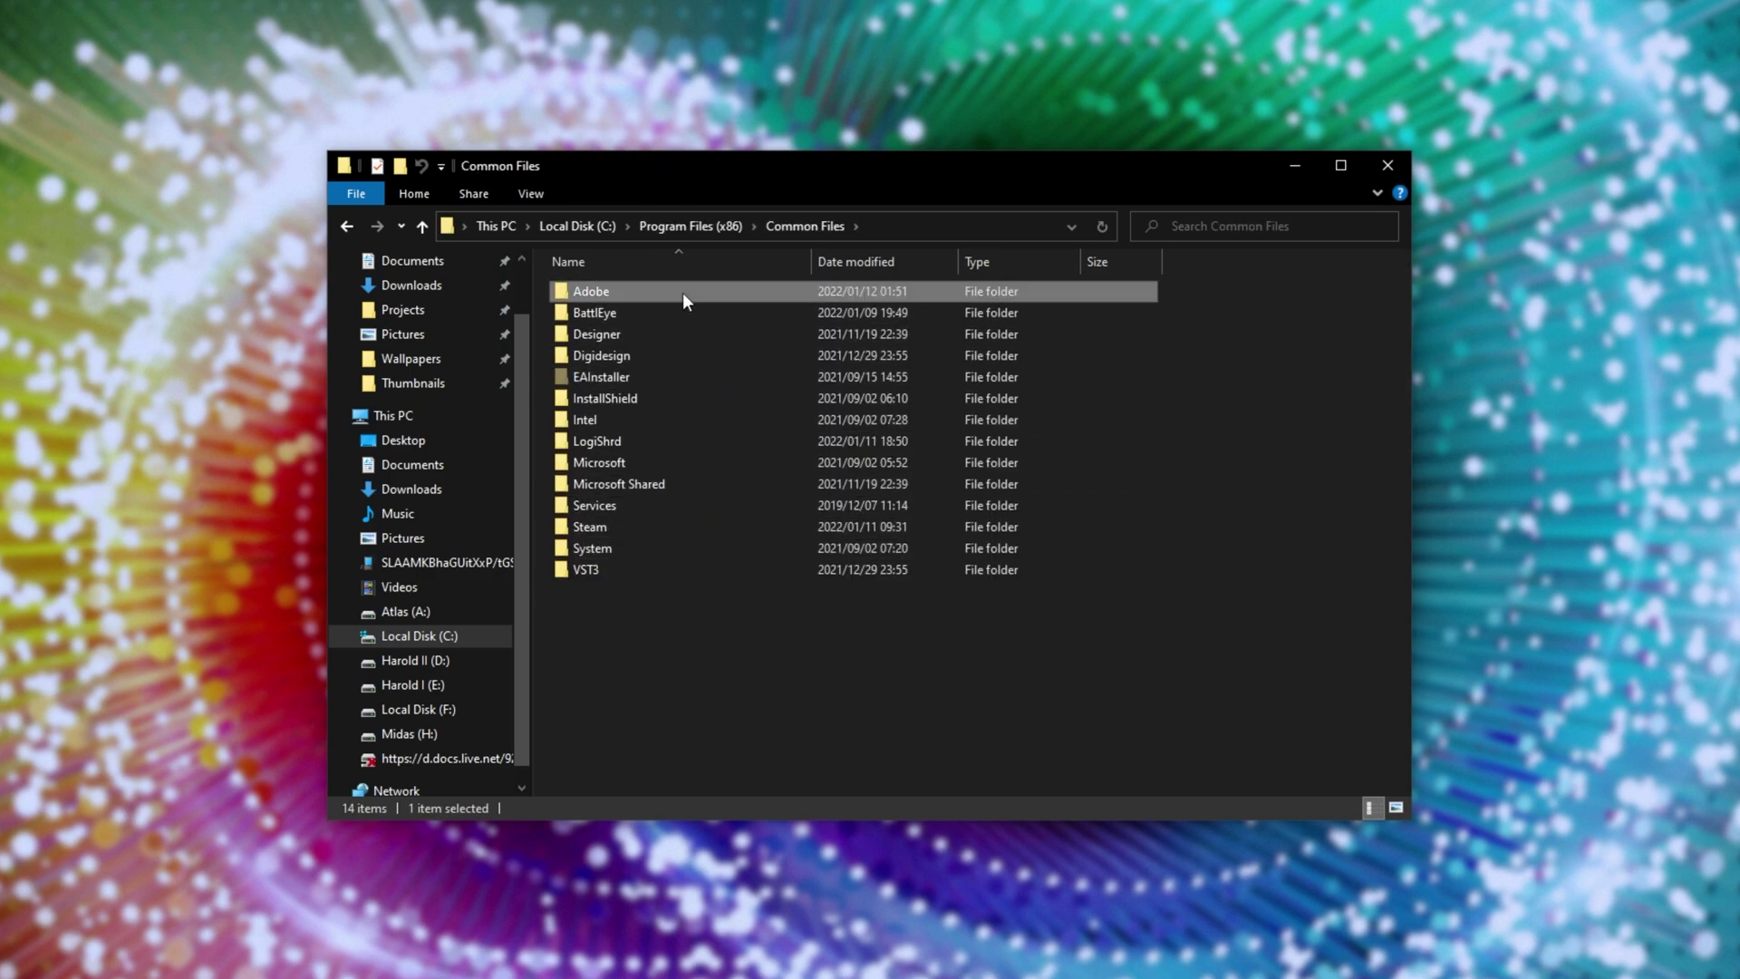
double_click(682, 291)
double_click(700, 522)
double_click(716, 286)
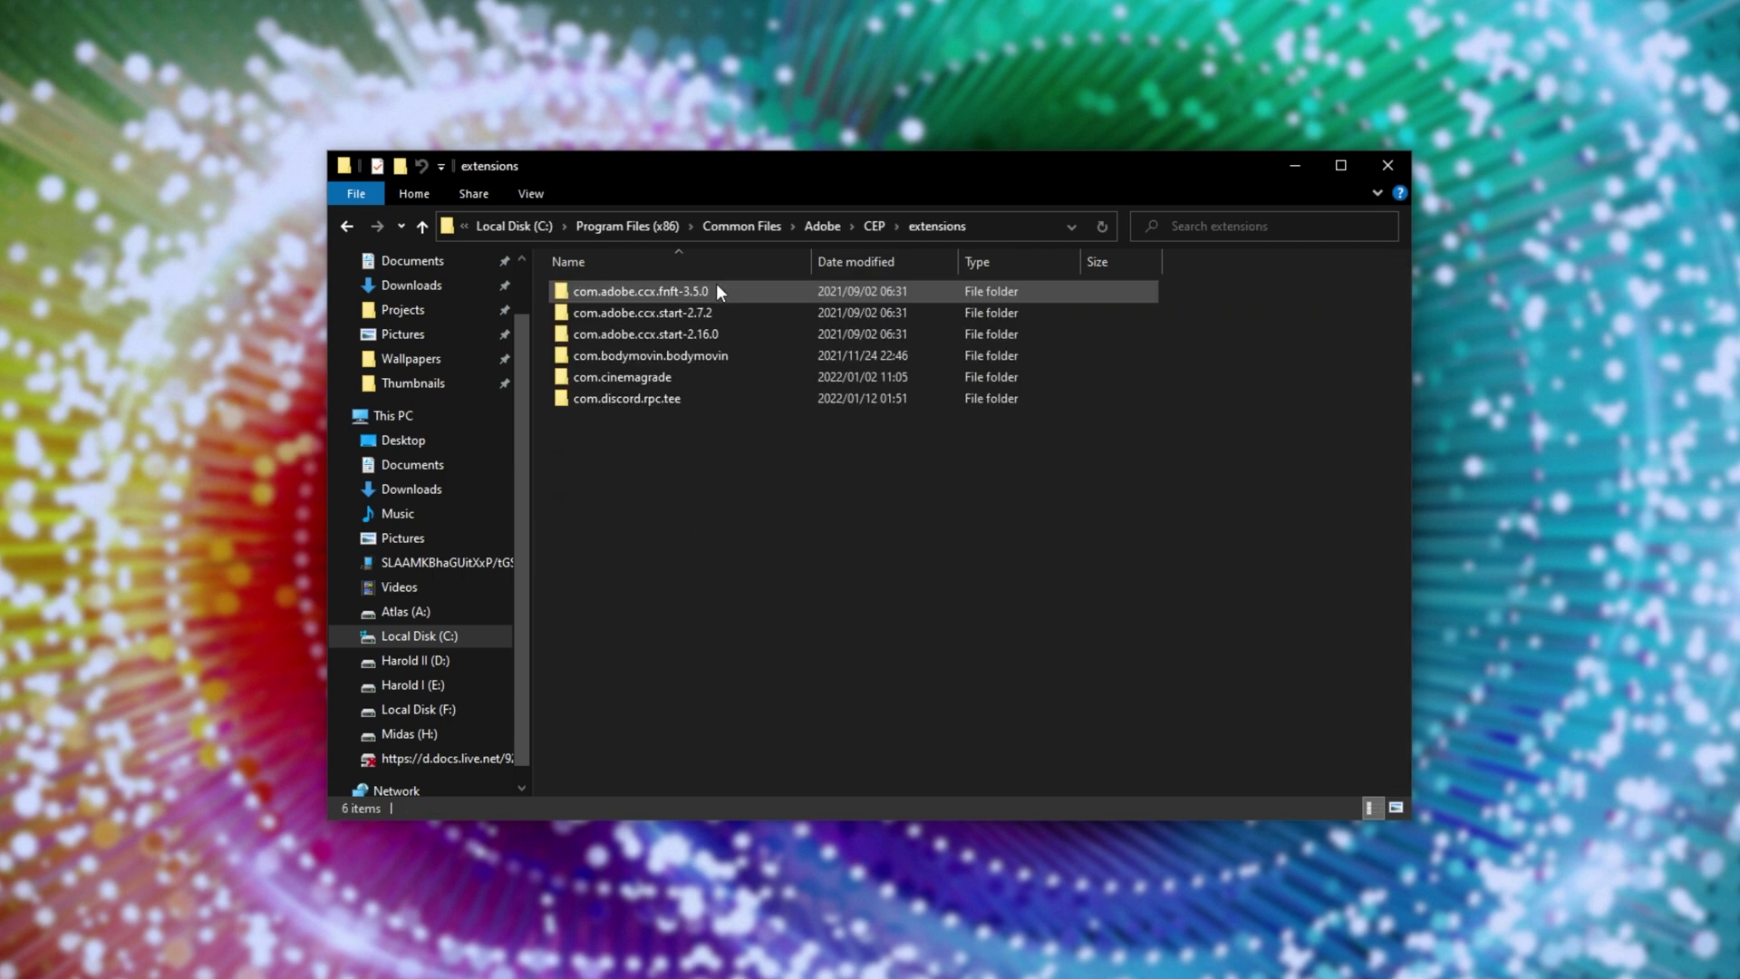
Step: Inspect com.discord.rpc.tee, then delete the folder with administrator permission
left_click(709, 401)
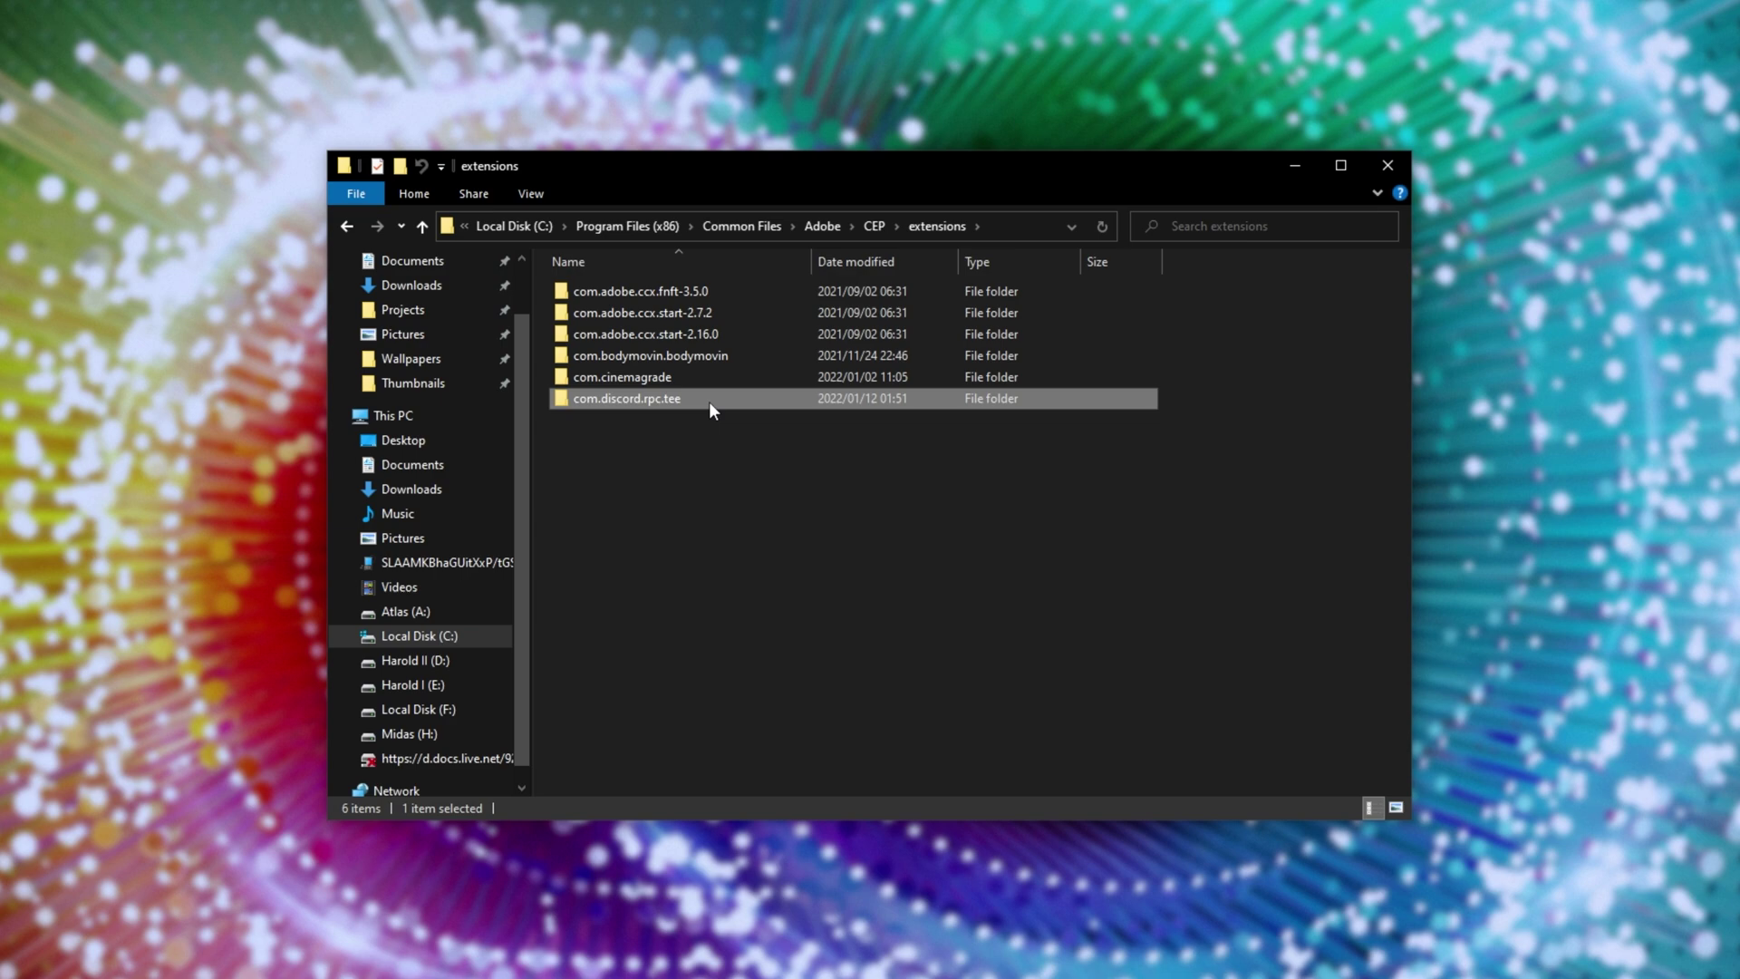
double_click(709, 401)
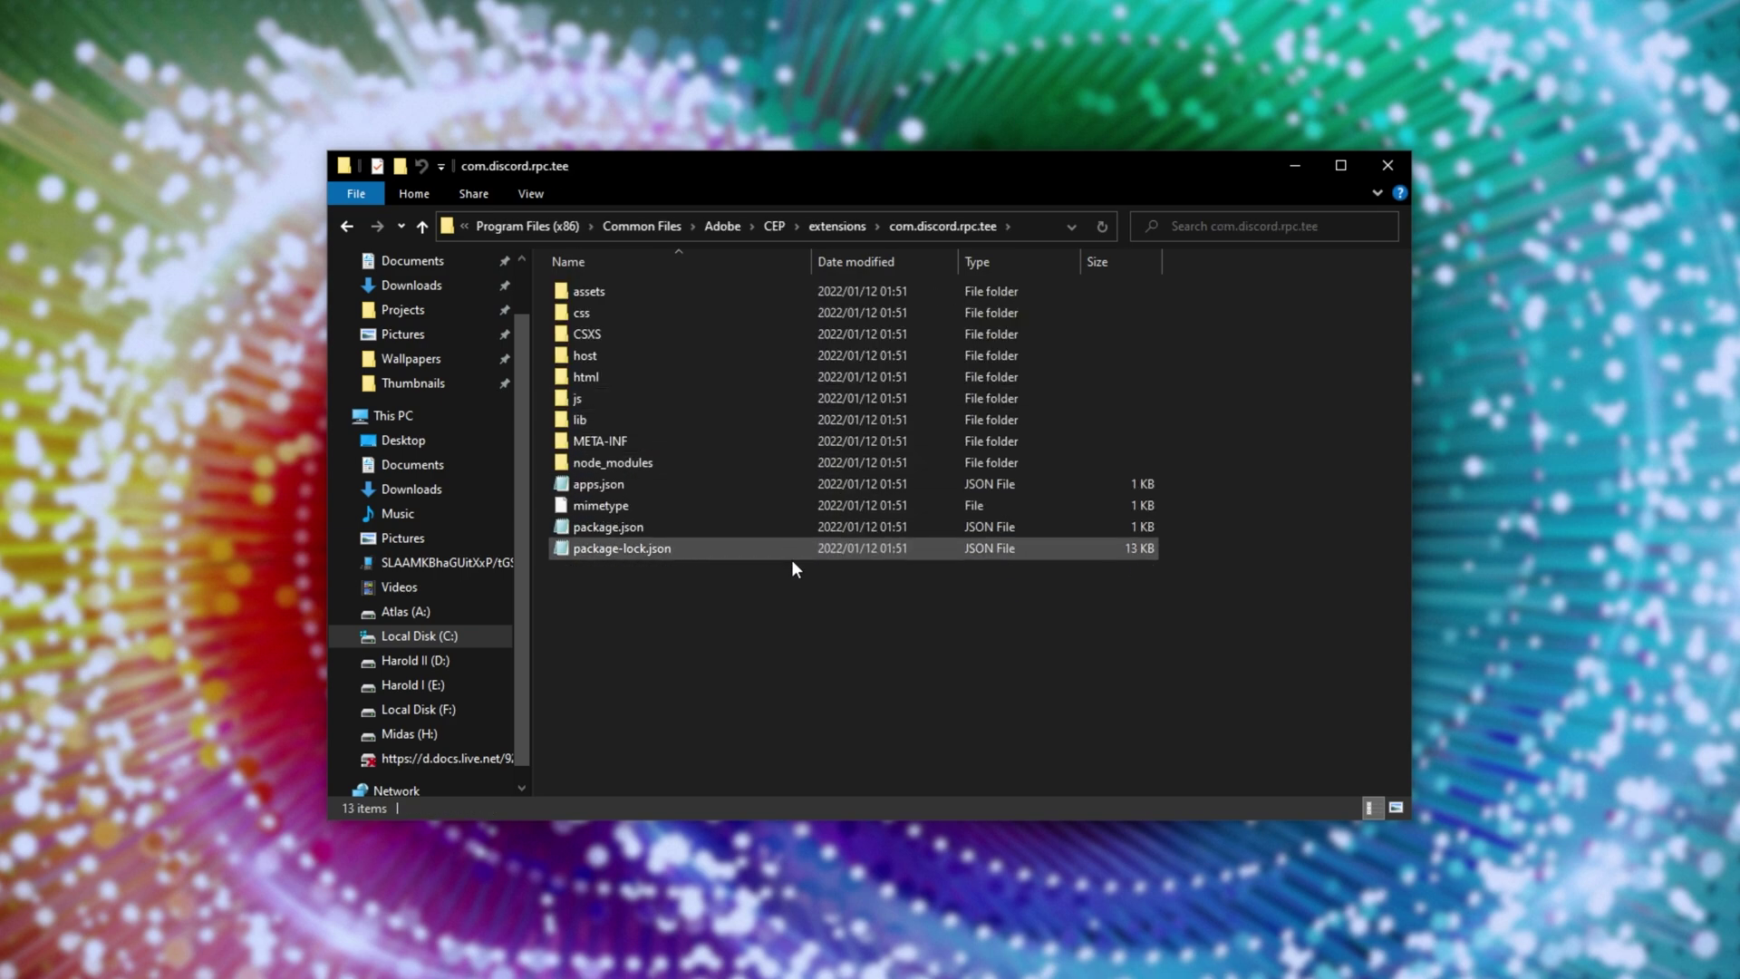
key("ctrl+a")
key("alt+Left")
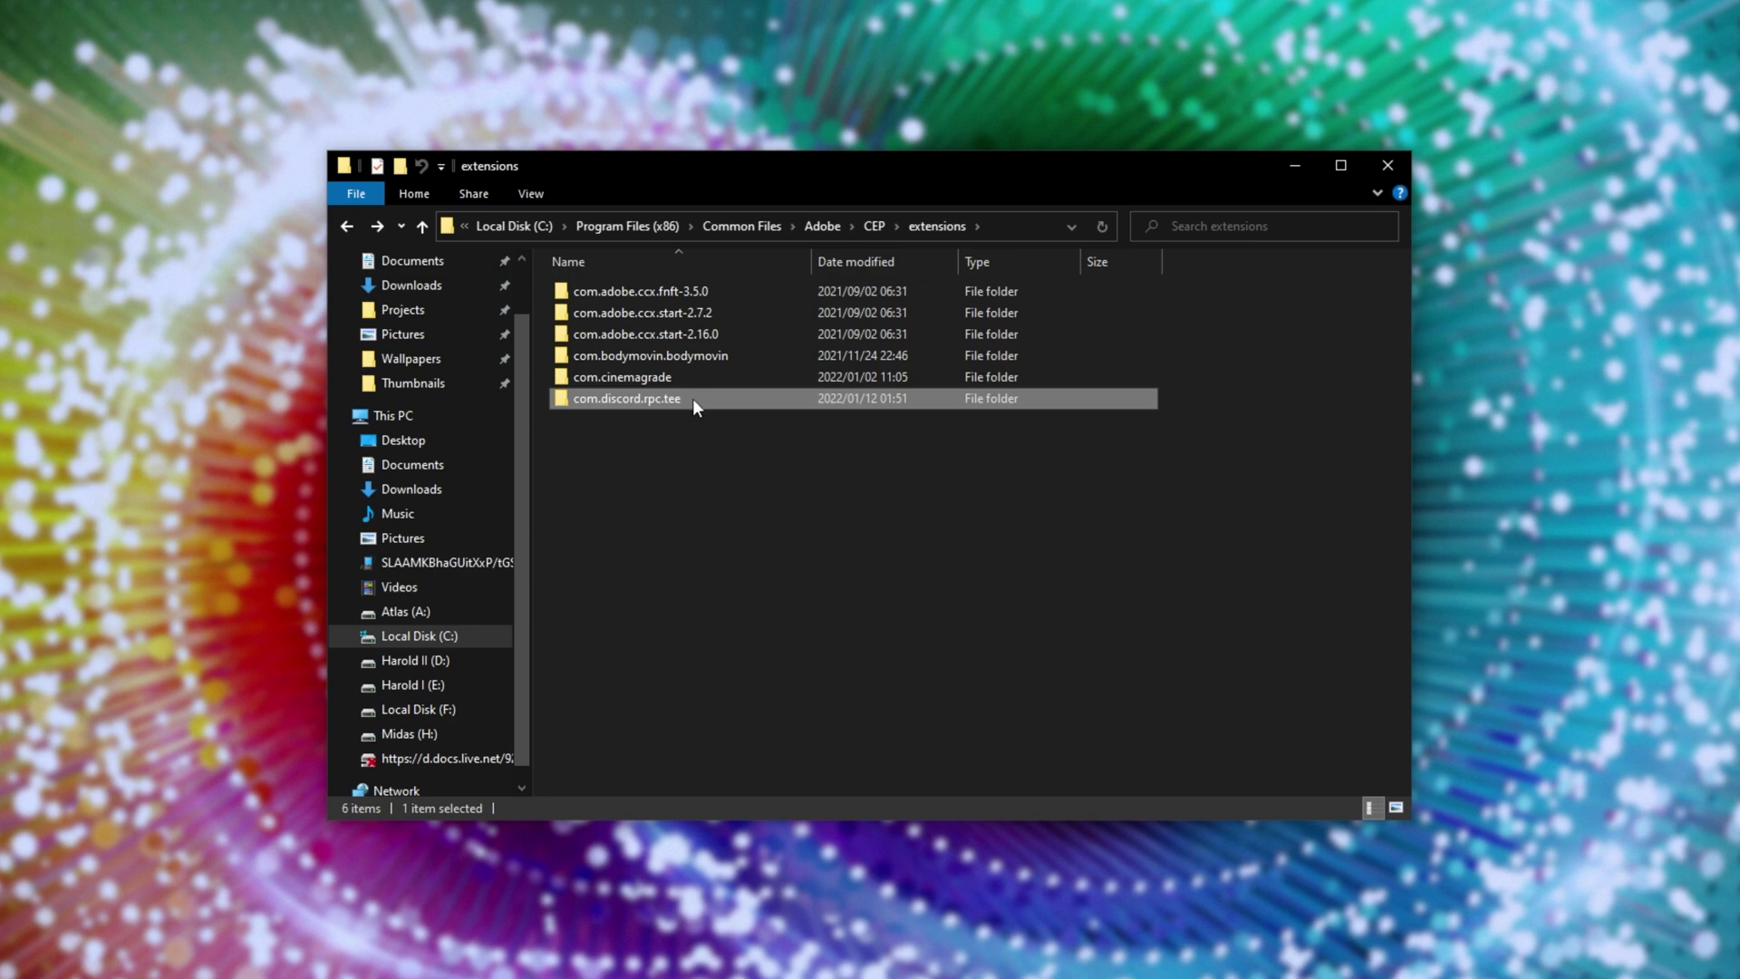
key("Delete")
key("Return")
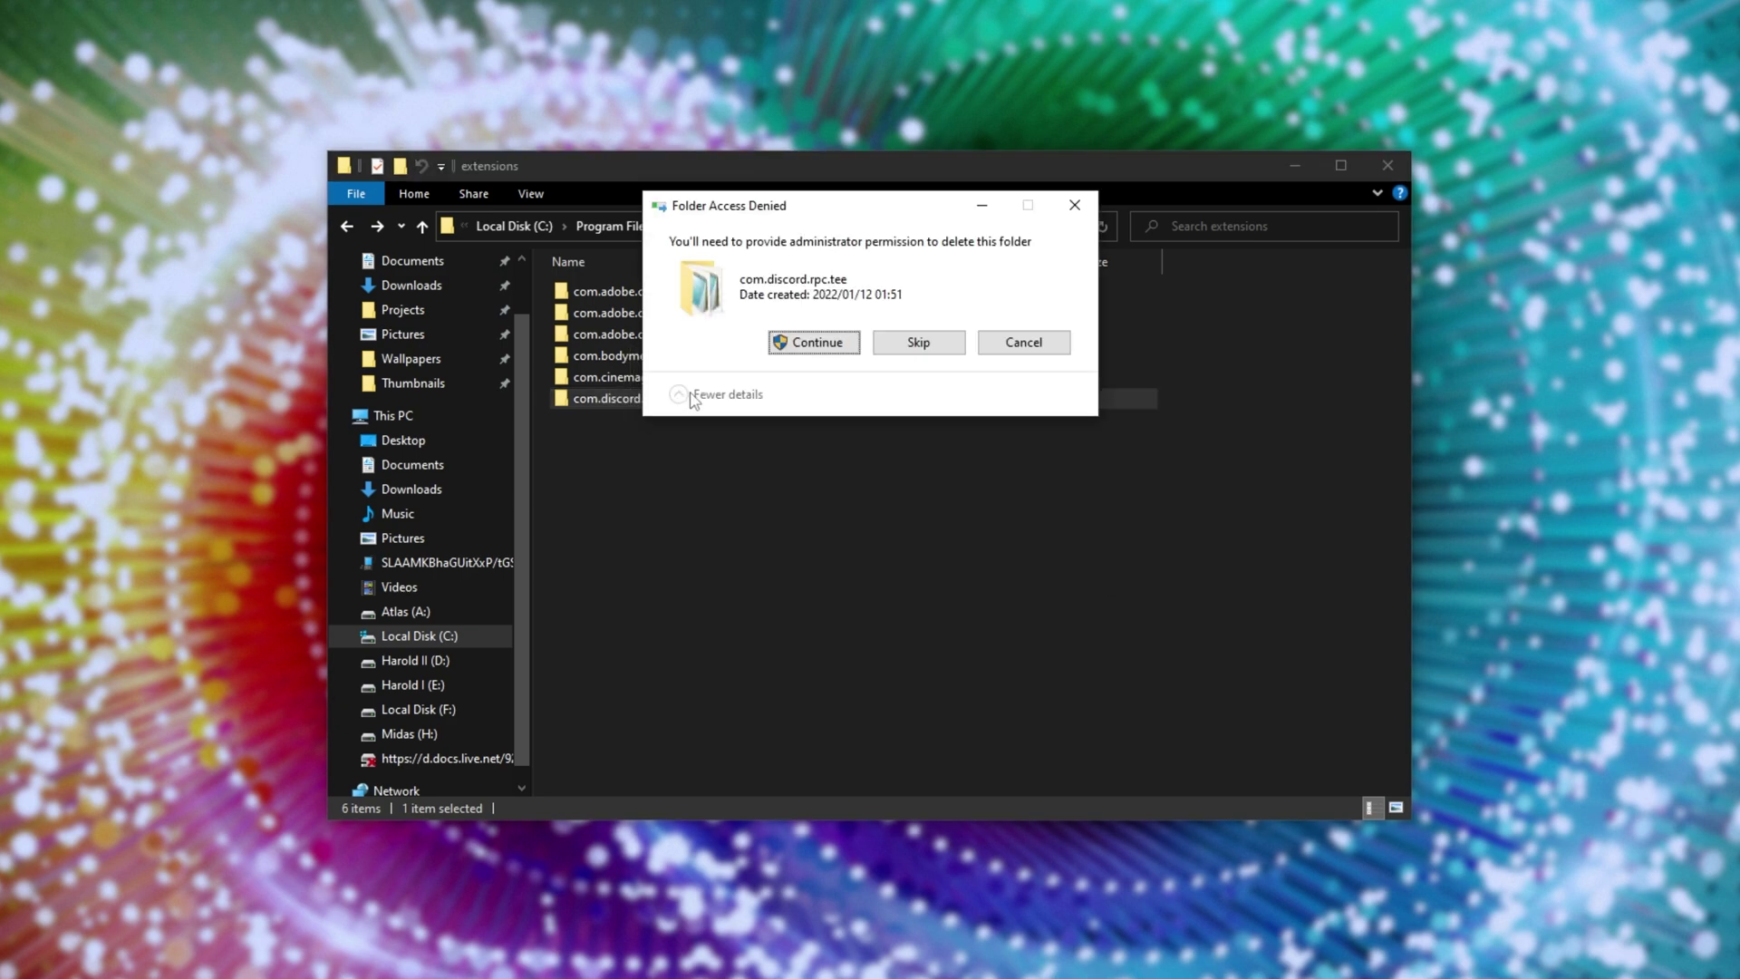
left_click(779, 348)
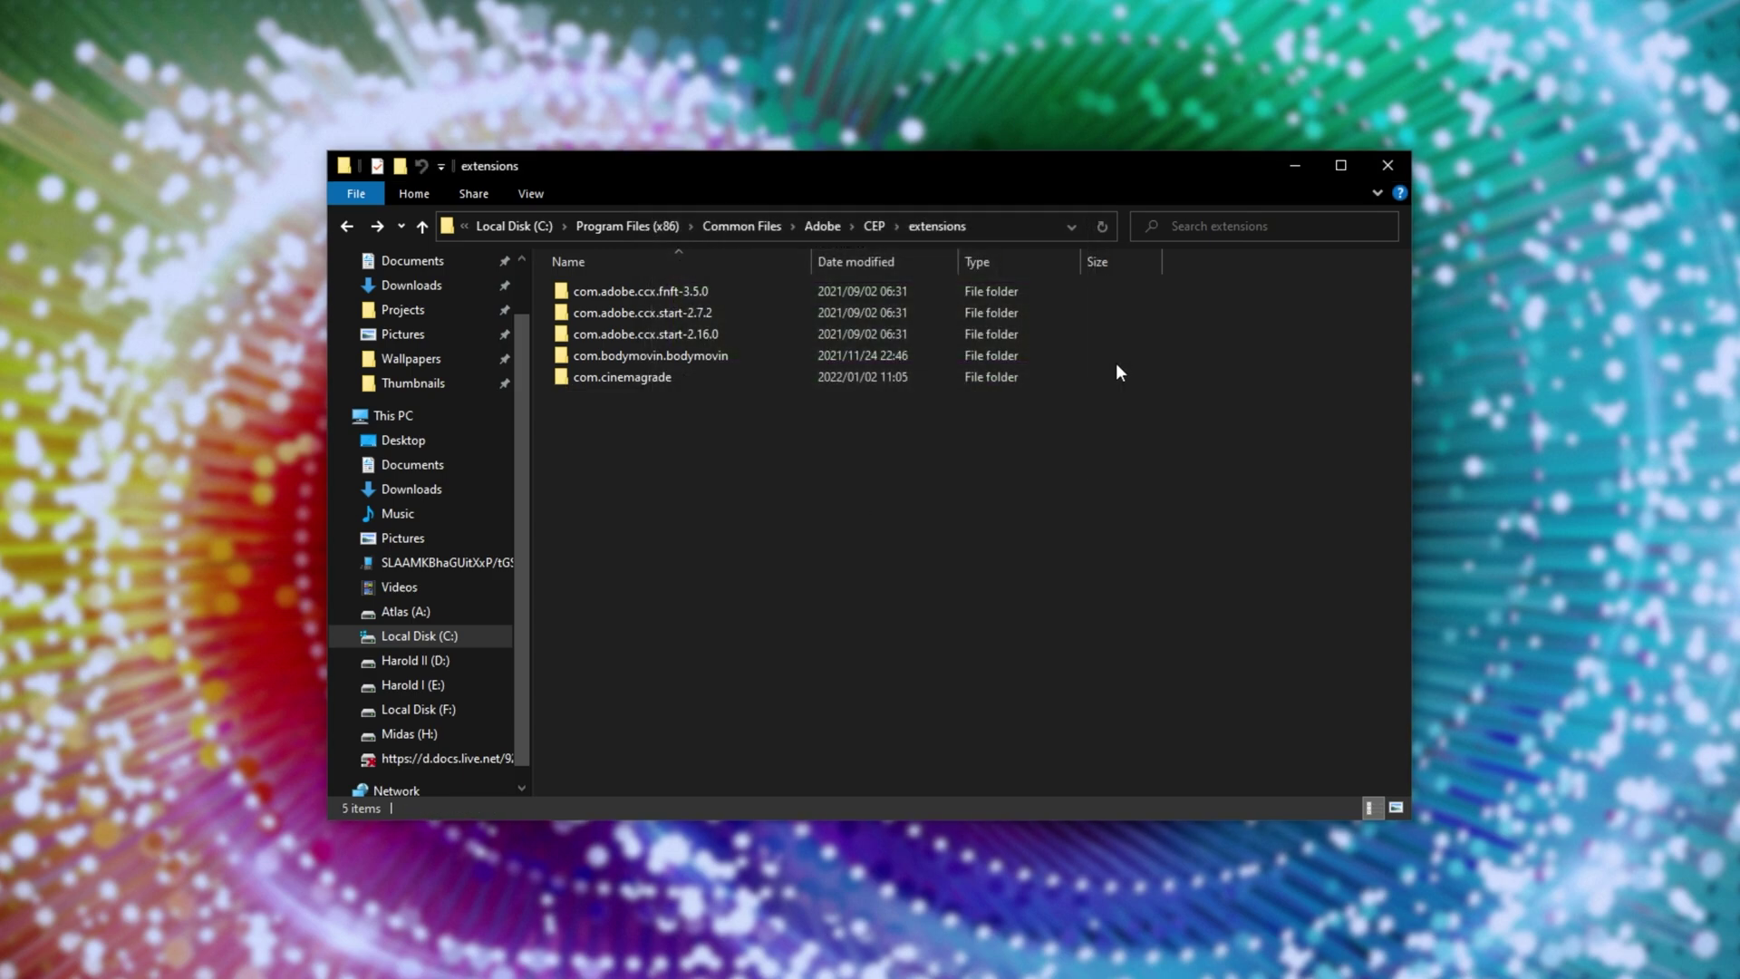